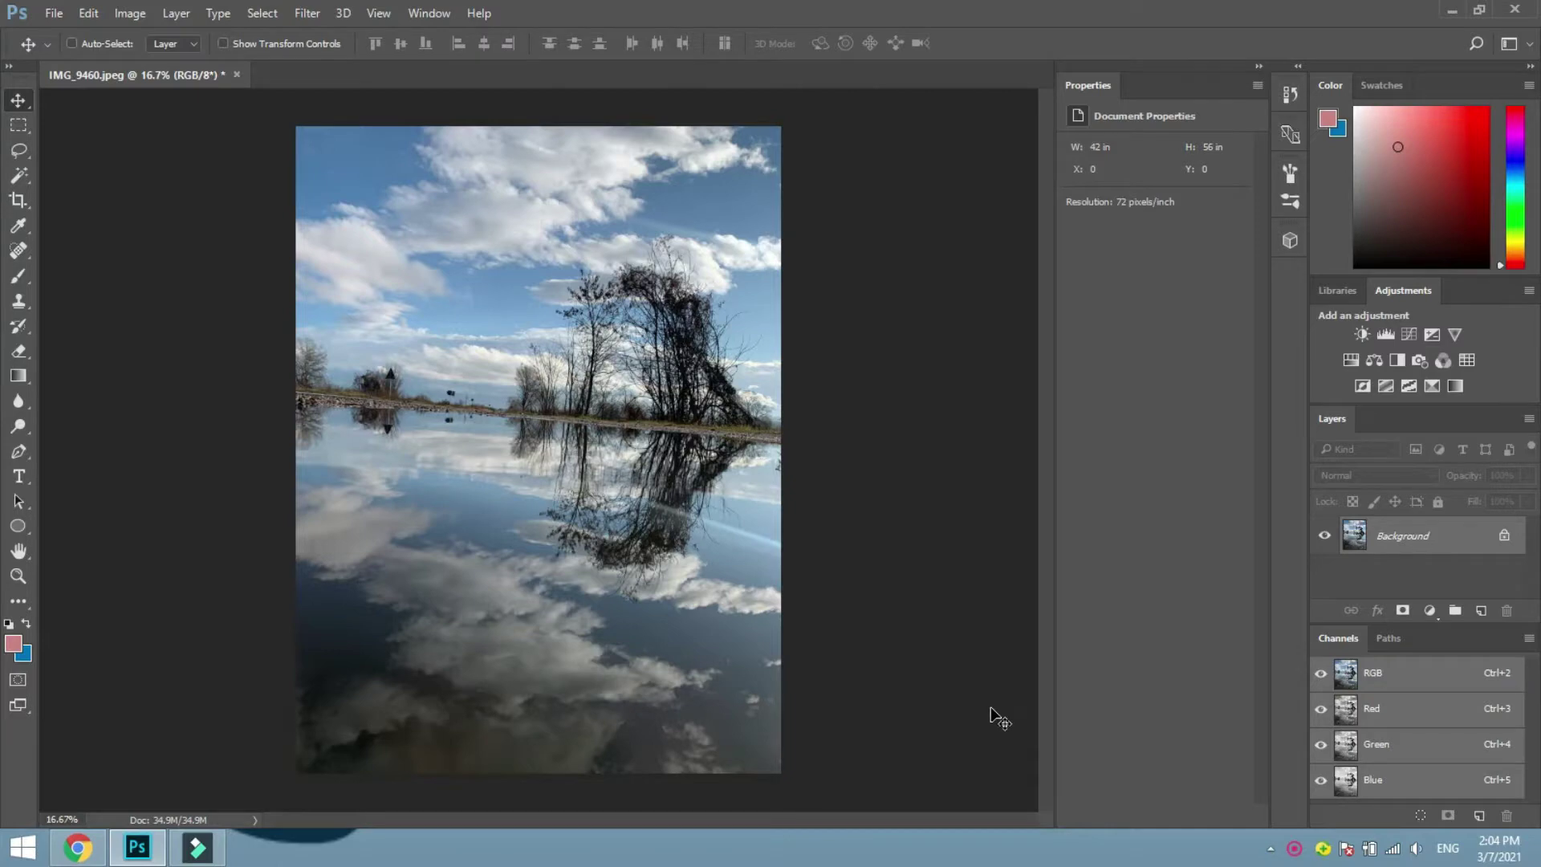
# Duplicate the Background layer and open the copy in the Camera Raw Filter.
pyautogui.hotkey('ctrl', 'j')
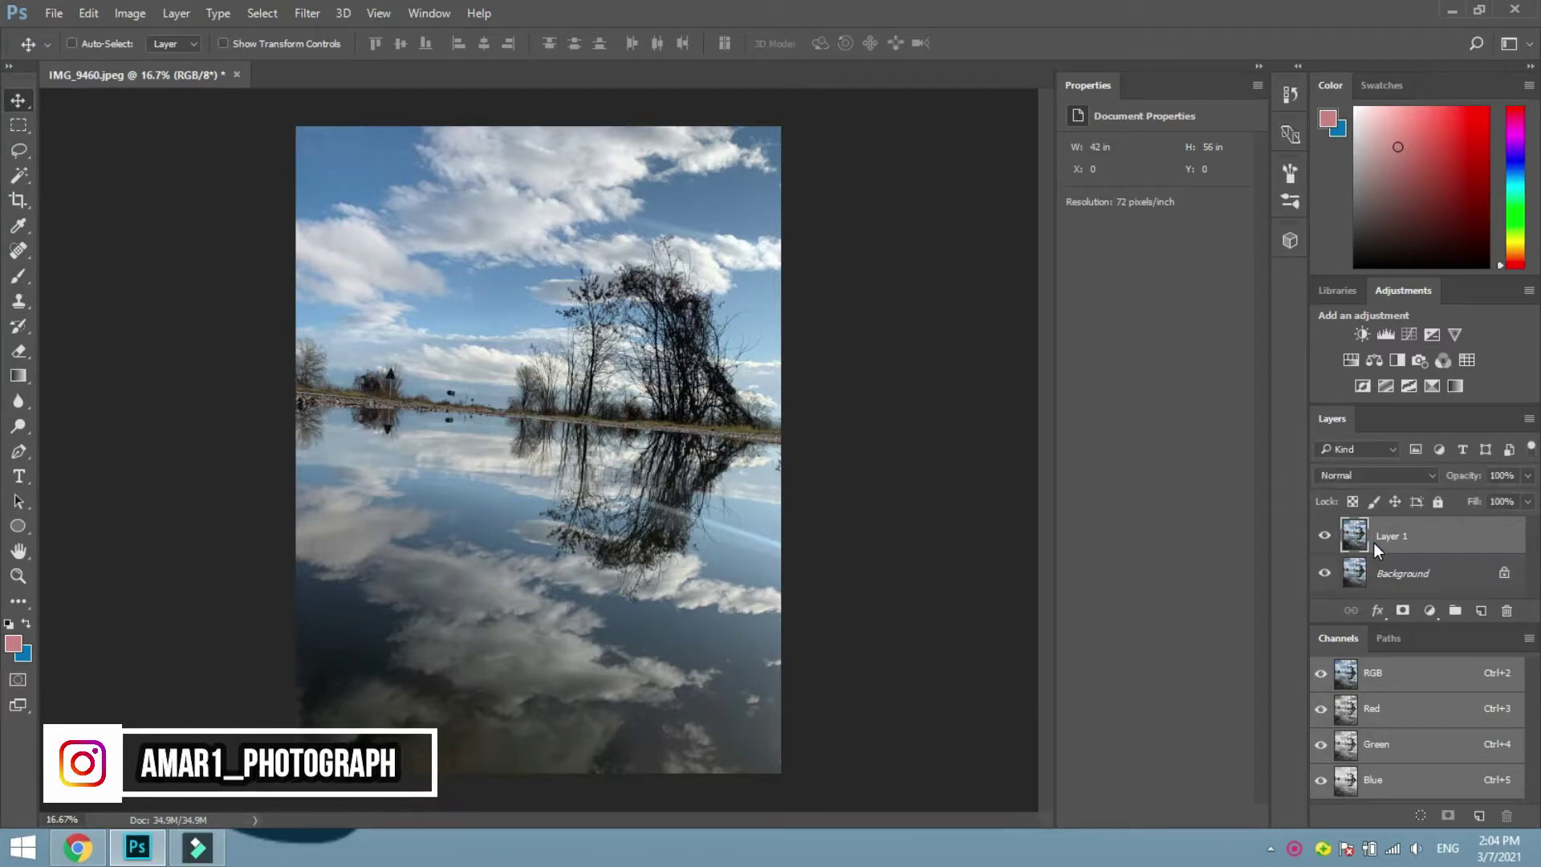
pyautogui.click(378, 13)
pyautogui.moveTo(405, 13)
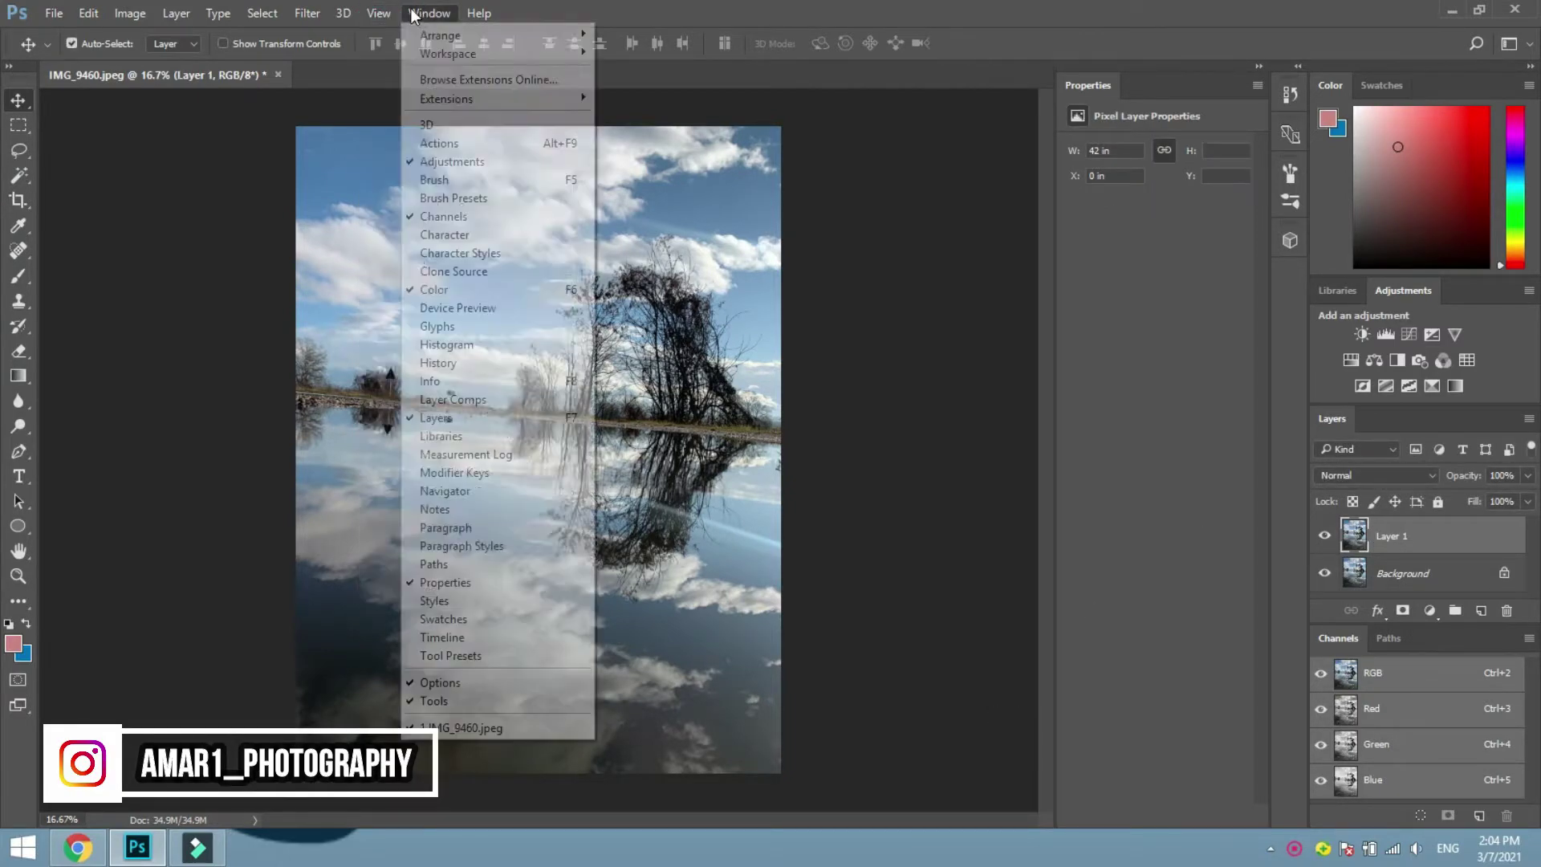
pyautogui.moveTo(307, 13)
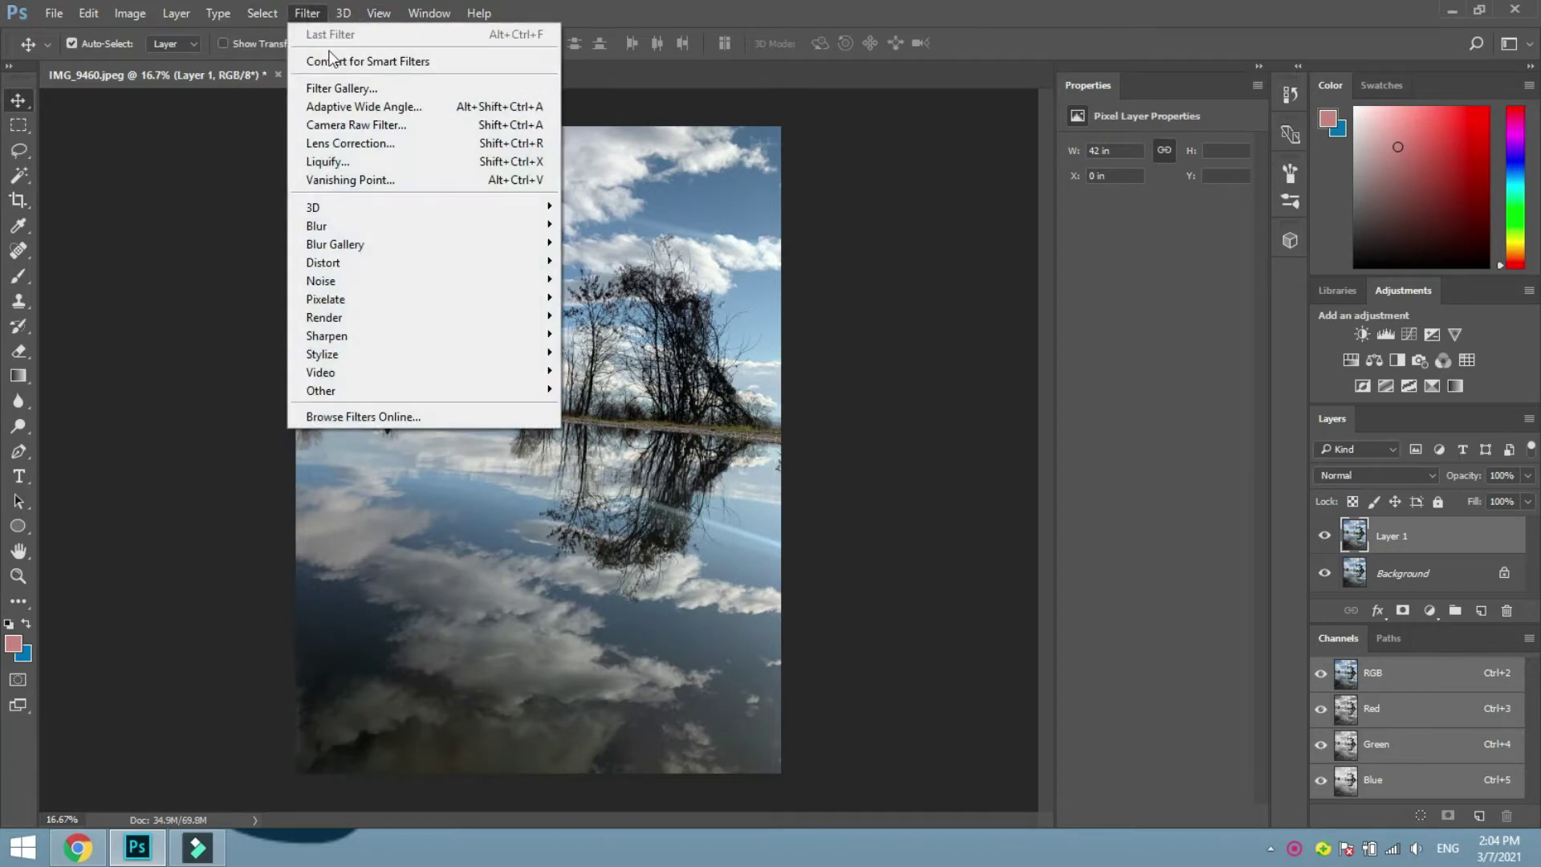
pyautogui.click(350, 126)
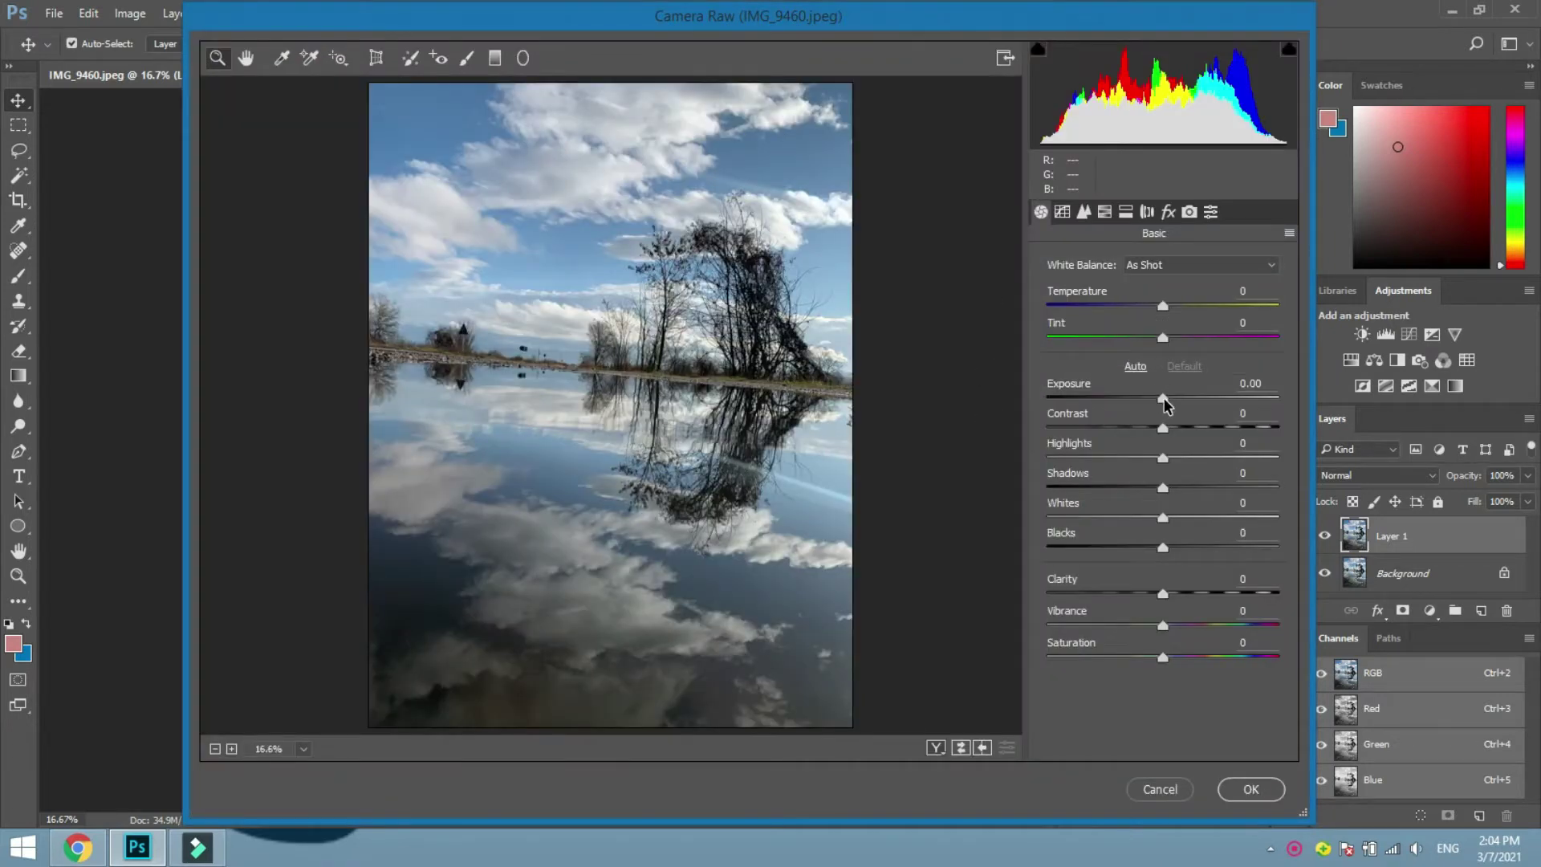
# Set the basic tones to Exposure -0.55, Contrast +65, Highlights -43, Shadows +21, Whites -36 and Blacks -58.
pyautogui.press('XF86MonBrightnessUp')
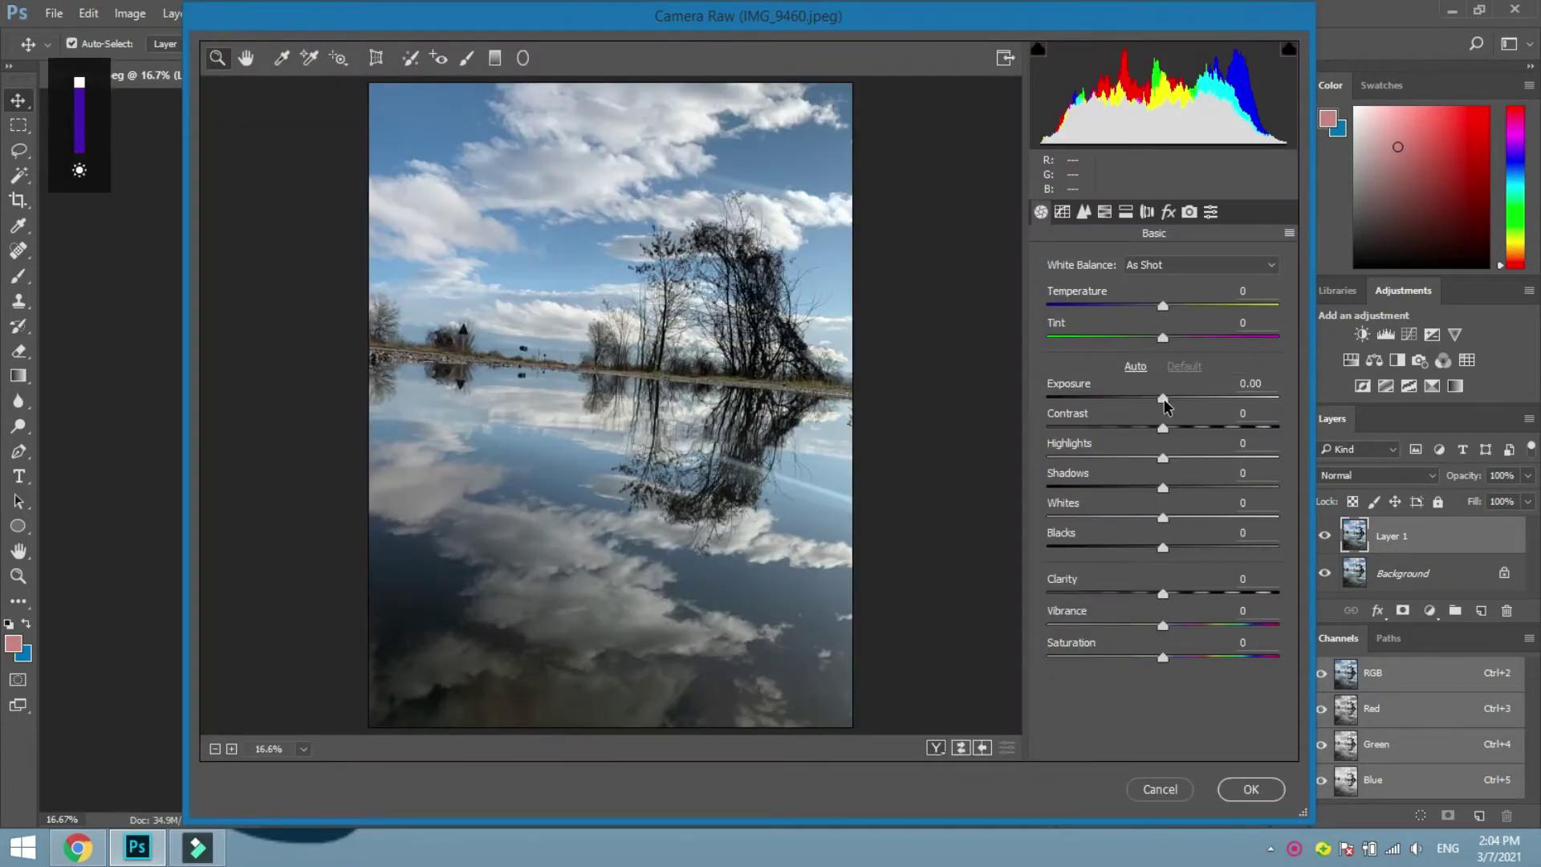
pyautogui.moveTo(1163, 398); pyautogui.dragTo(1280, 536)
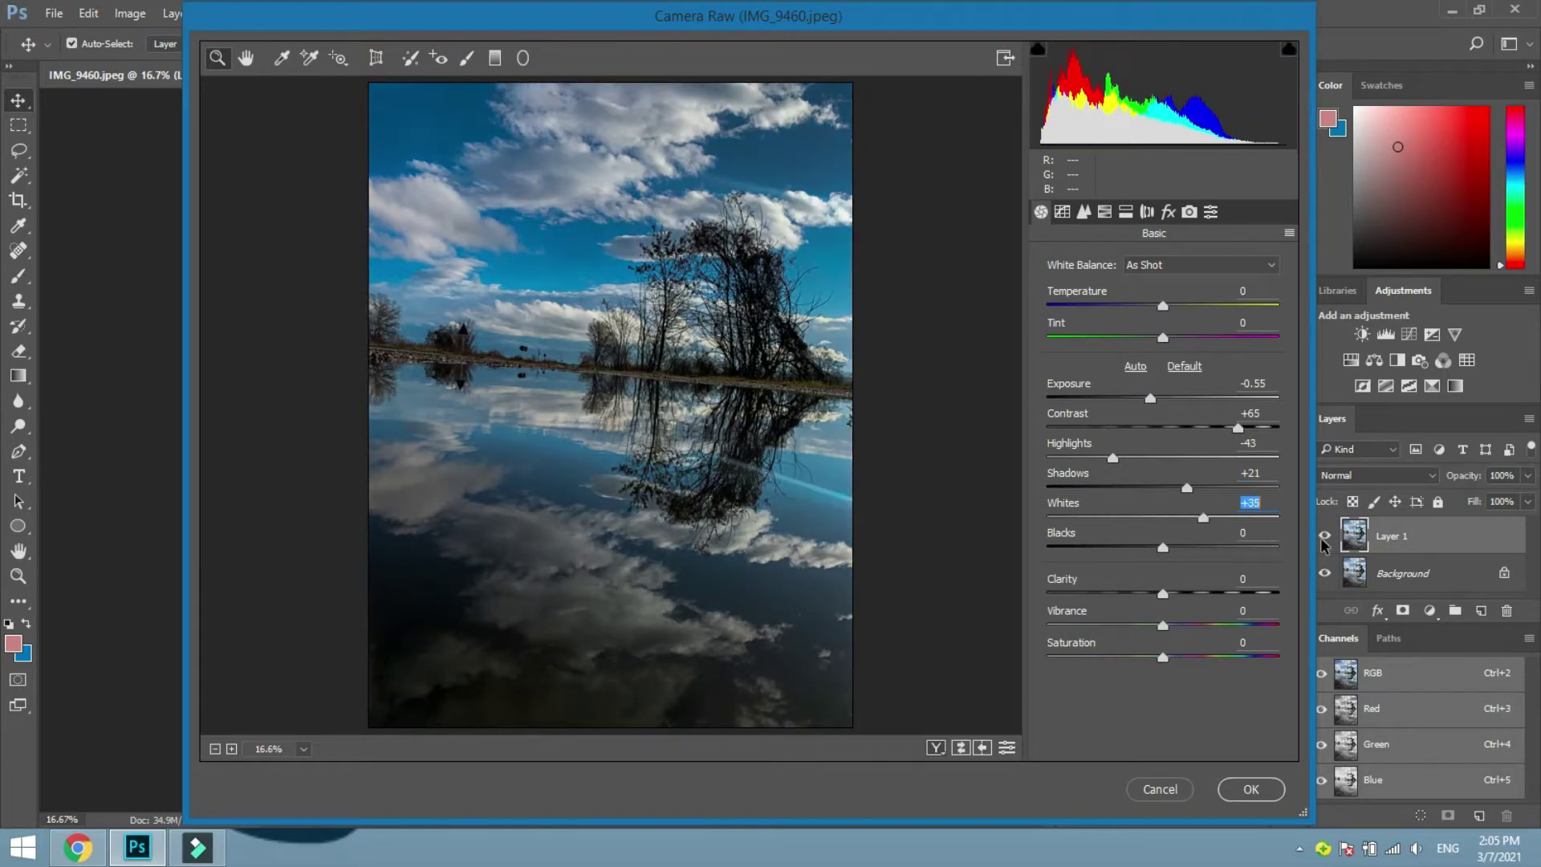
pyautogui.moveTo(1141, 539); pyautogui.dragTo(1096, 552)
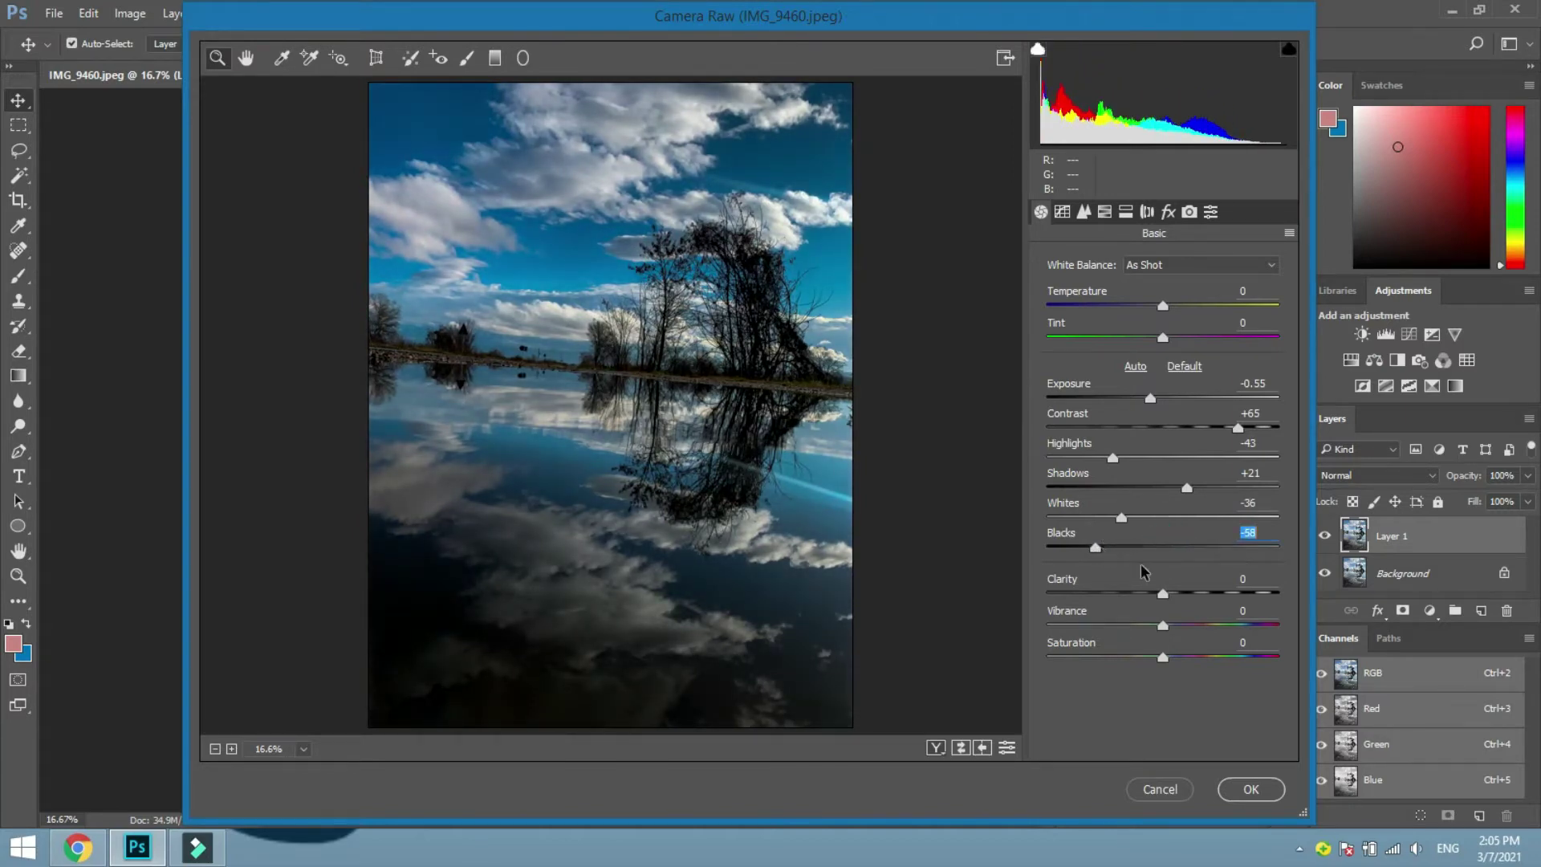
# Set Clarity to +40, Vibrance to +32 and Saturation to +4 in the basic adjustments.
pyautogui.moveTo(1163, 594); pyautogui.dragTo(1181, 647)
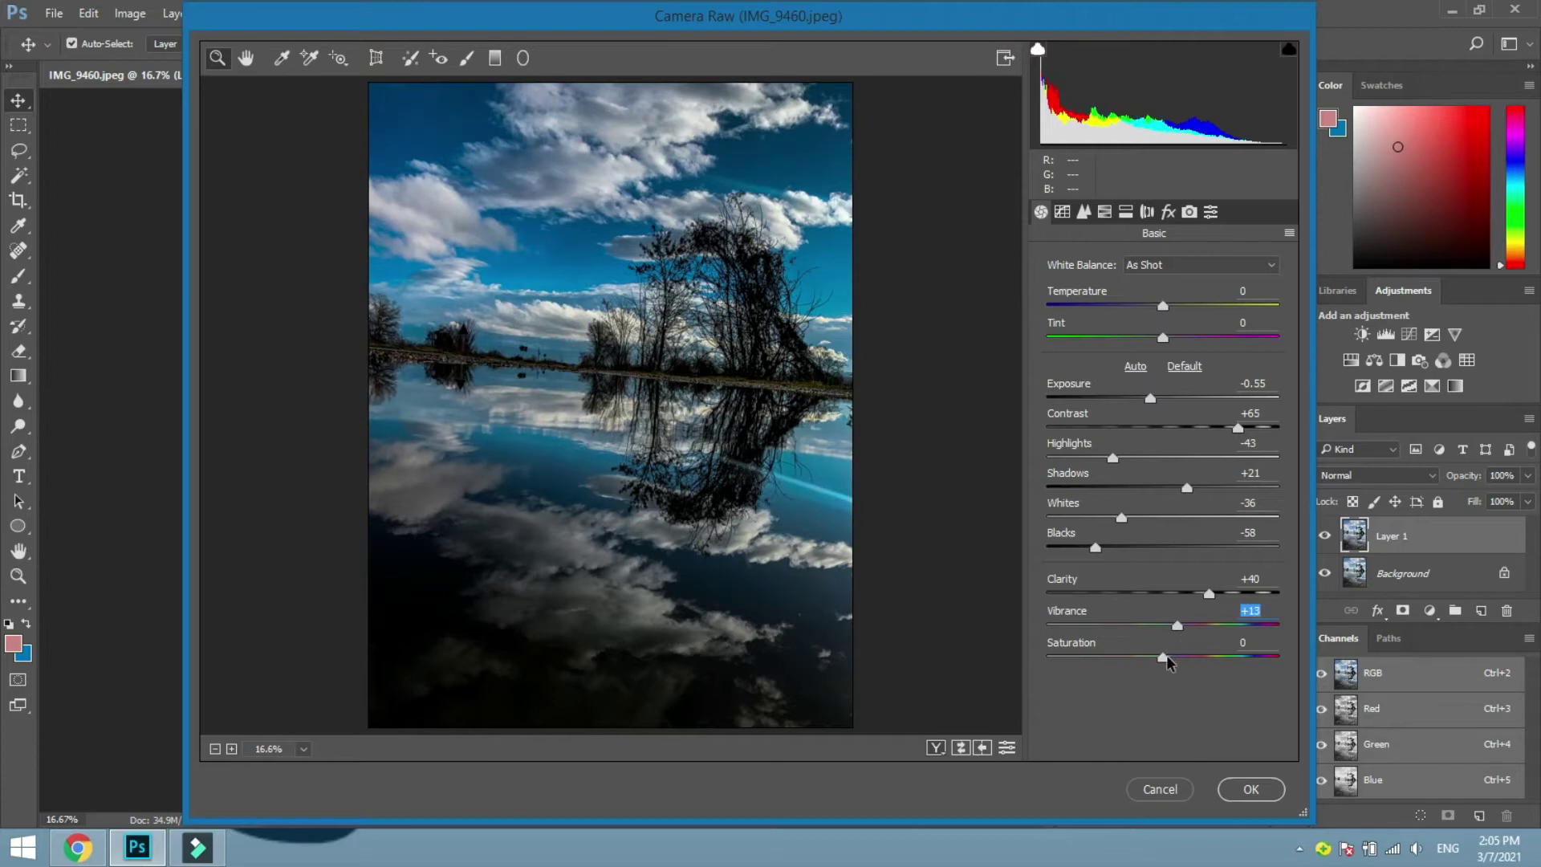
pyautogui.click(1163, 657)
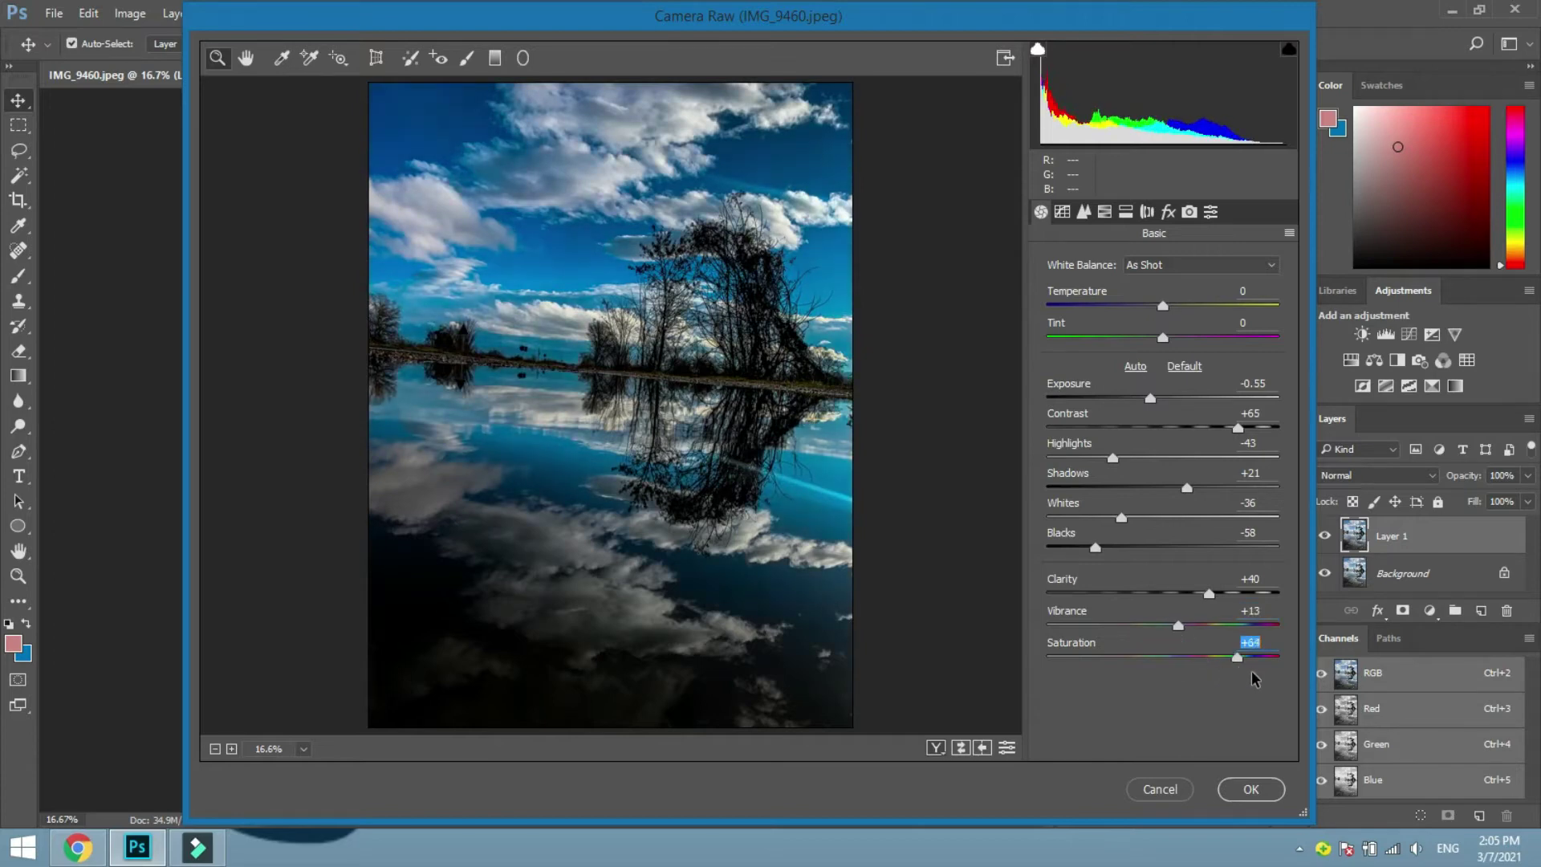
pyautogui.moveTo(1236, 672); pyautogui.dragTo(1110, 673)
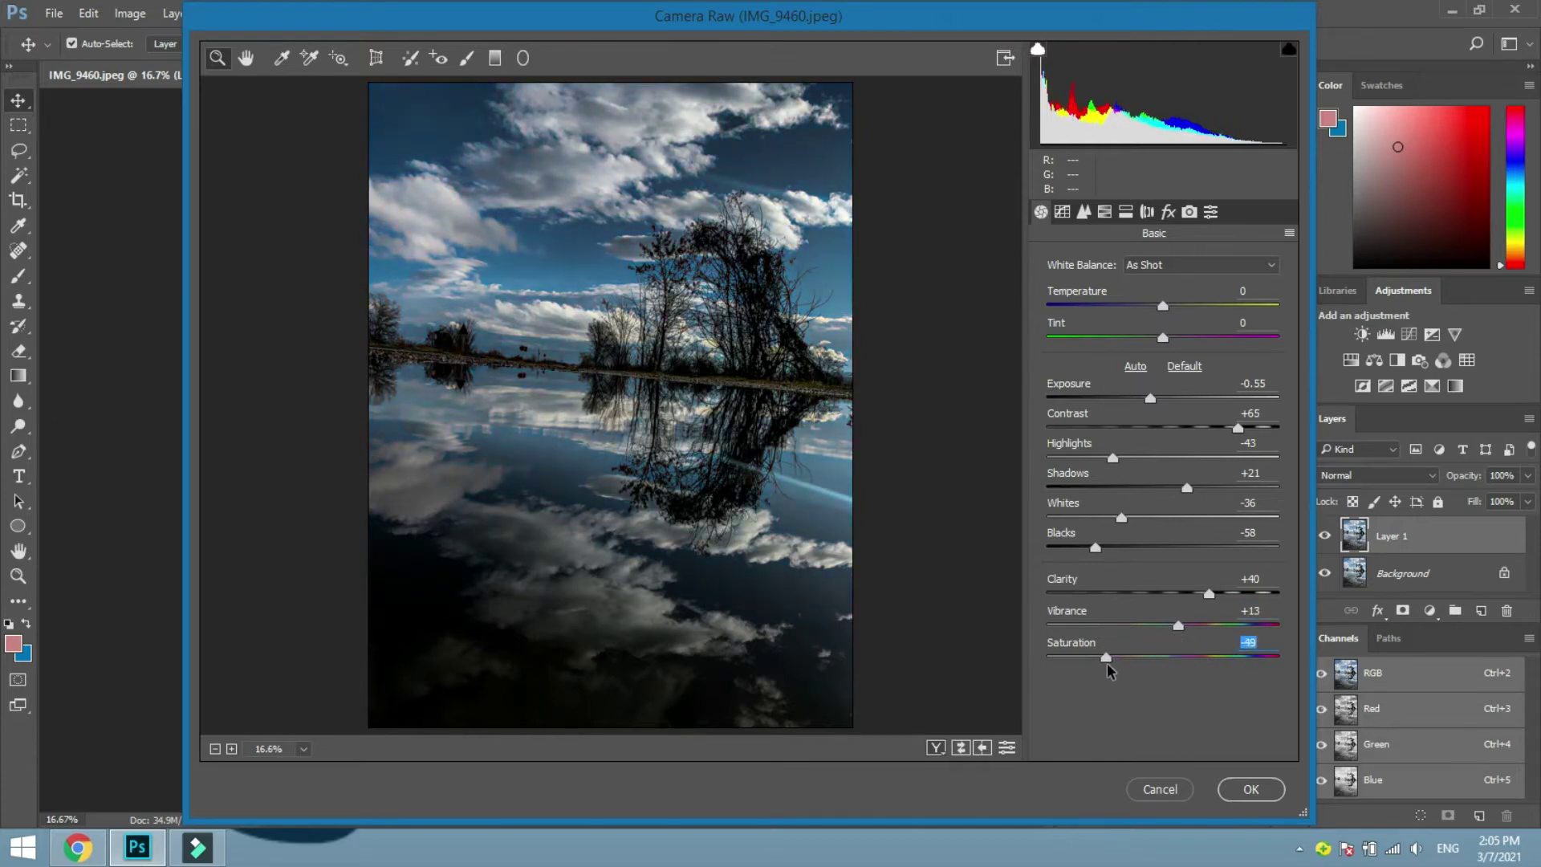
pyautogui.click(1179, 626)
pyautogui.moveTo(1179, 626); pyautogui.dragTo(1276, 630)
pyautogui.moveTo(1106, 663); pyautogui.dragTo(1084, 664)
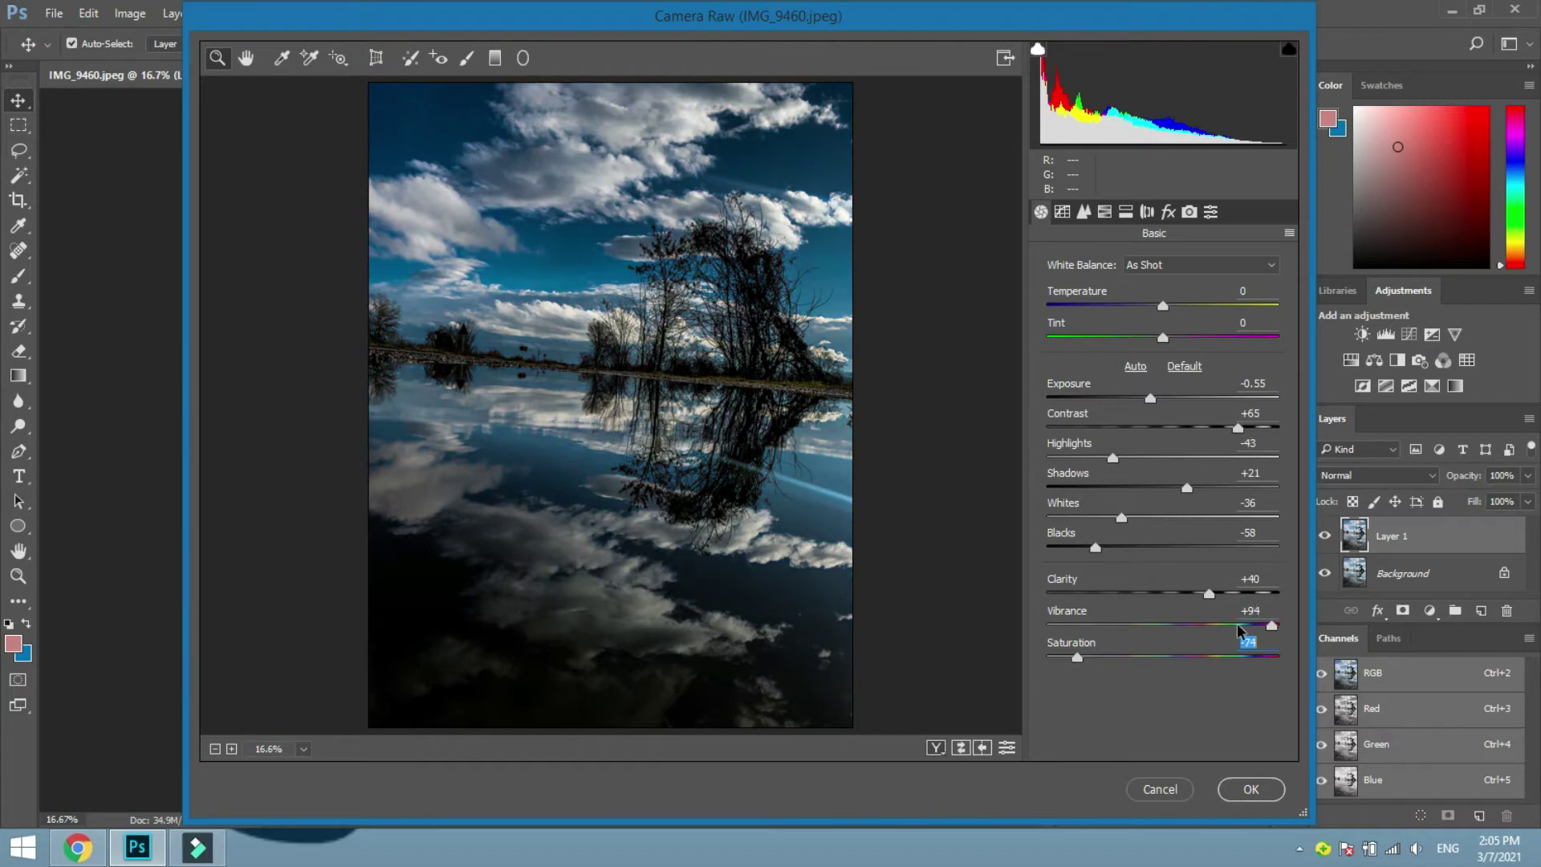
pyautogui.moveTo(1271, 625); pyautogui.dragTo(1194, 640)
pyautogui.moveTo(1081, 663); pyautogui.dragTo(1168, 659)
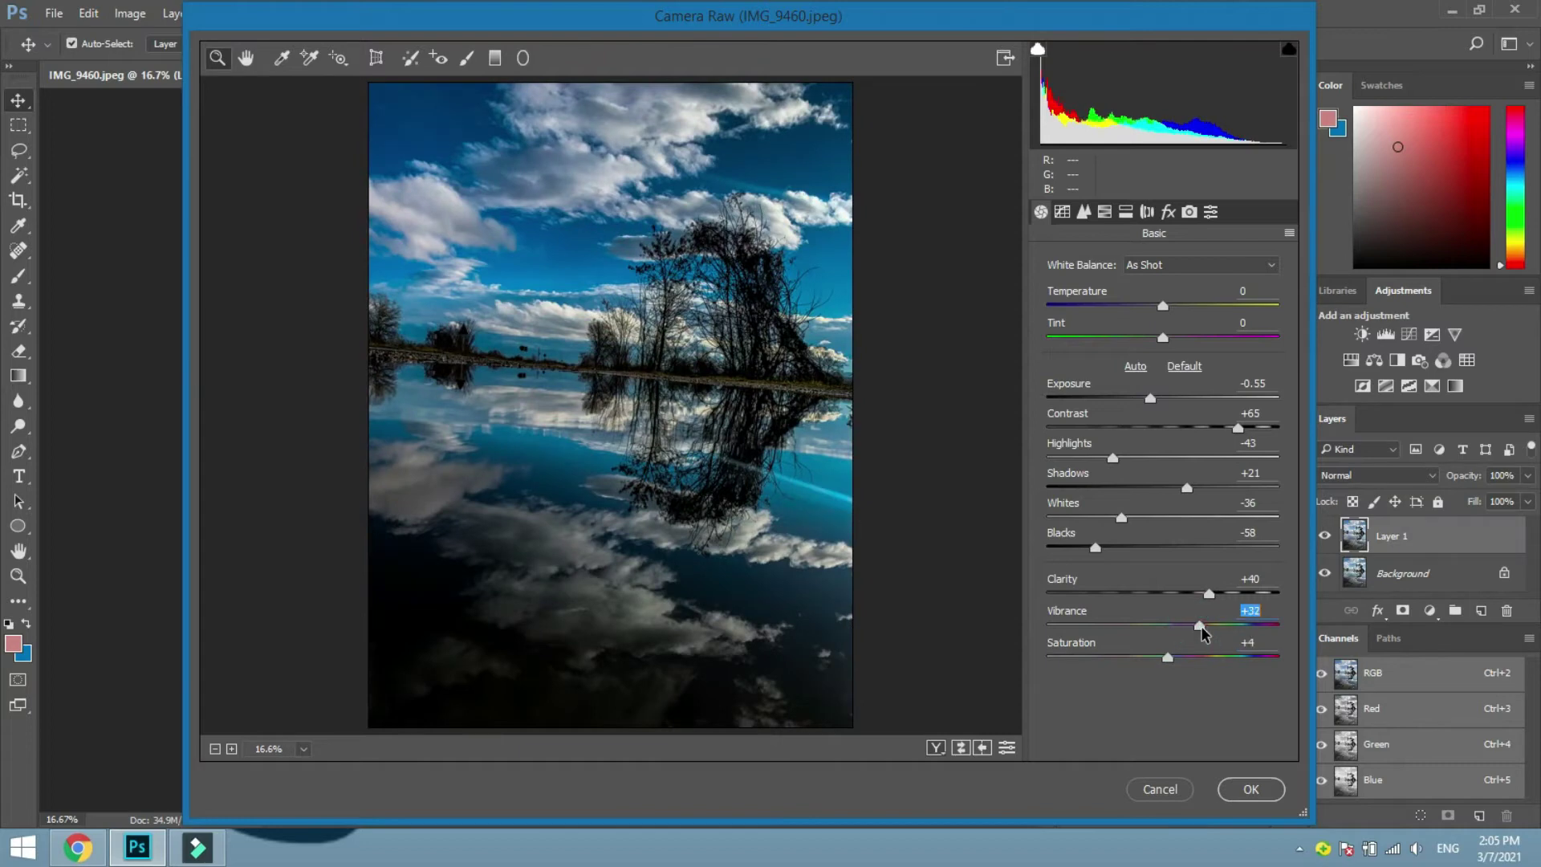
# Shape the parametric tone curve with Highlights +84, Lights +17, Darks -27 and Shadows +56.
pyautogui.click(1064, 212)
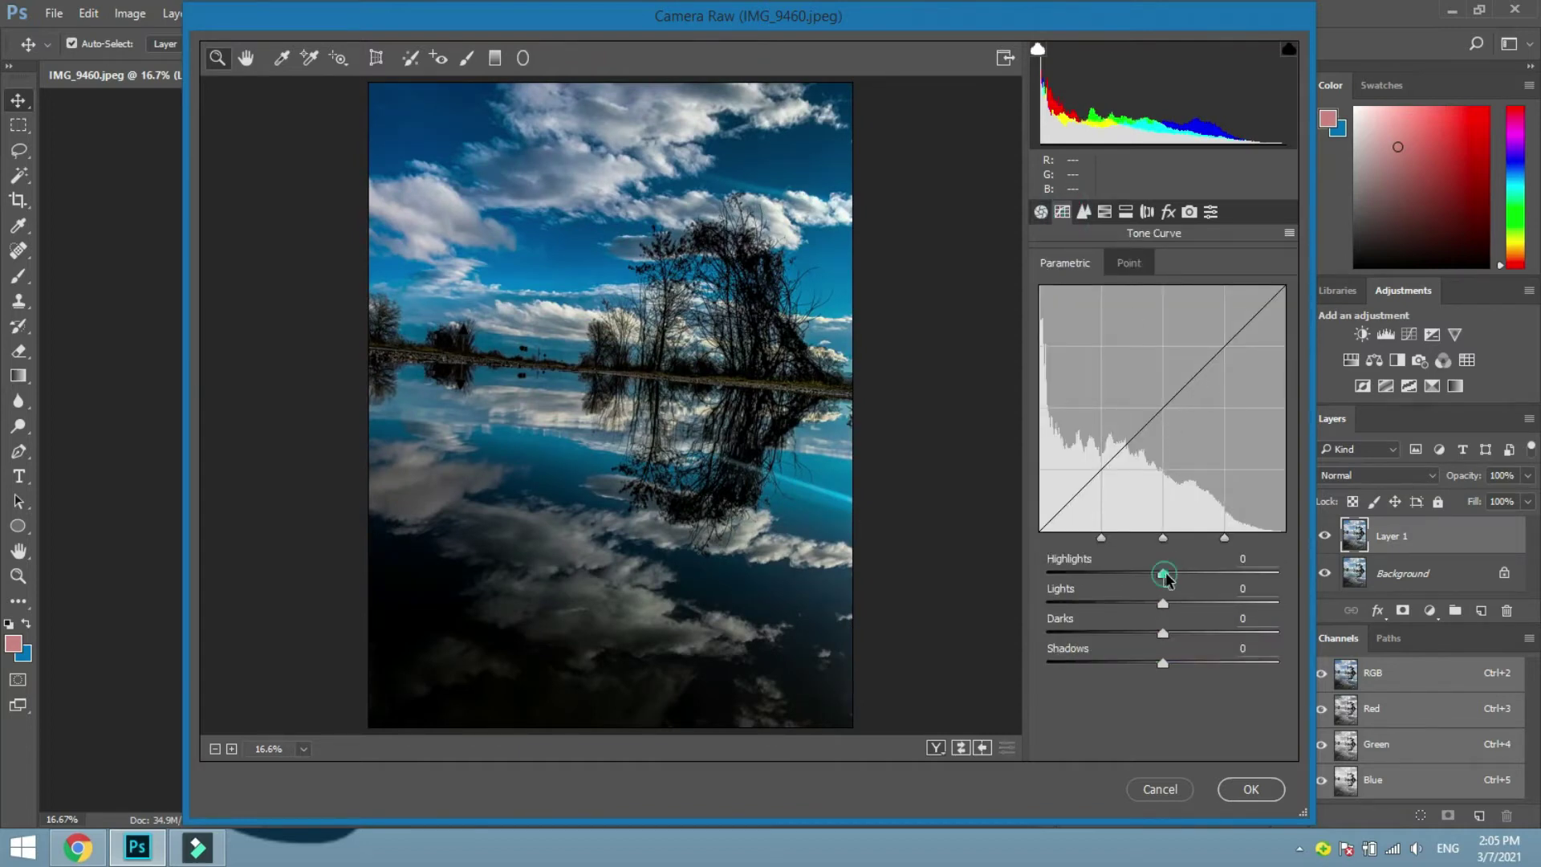
pyautogui.moveTo(1165, 576); pyautogui.dragTo(1210, 573)
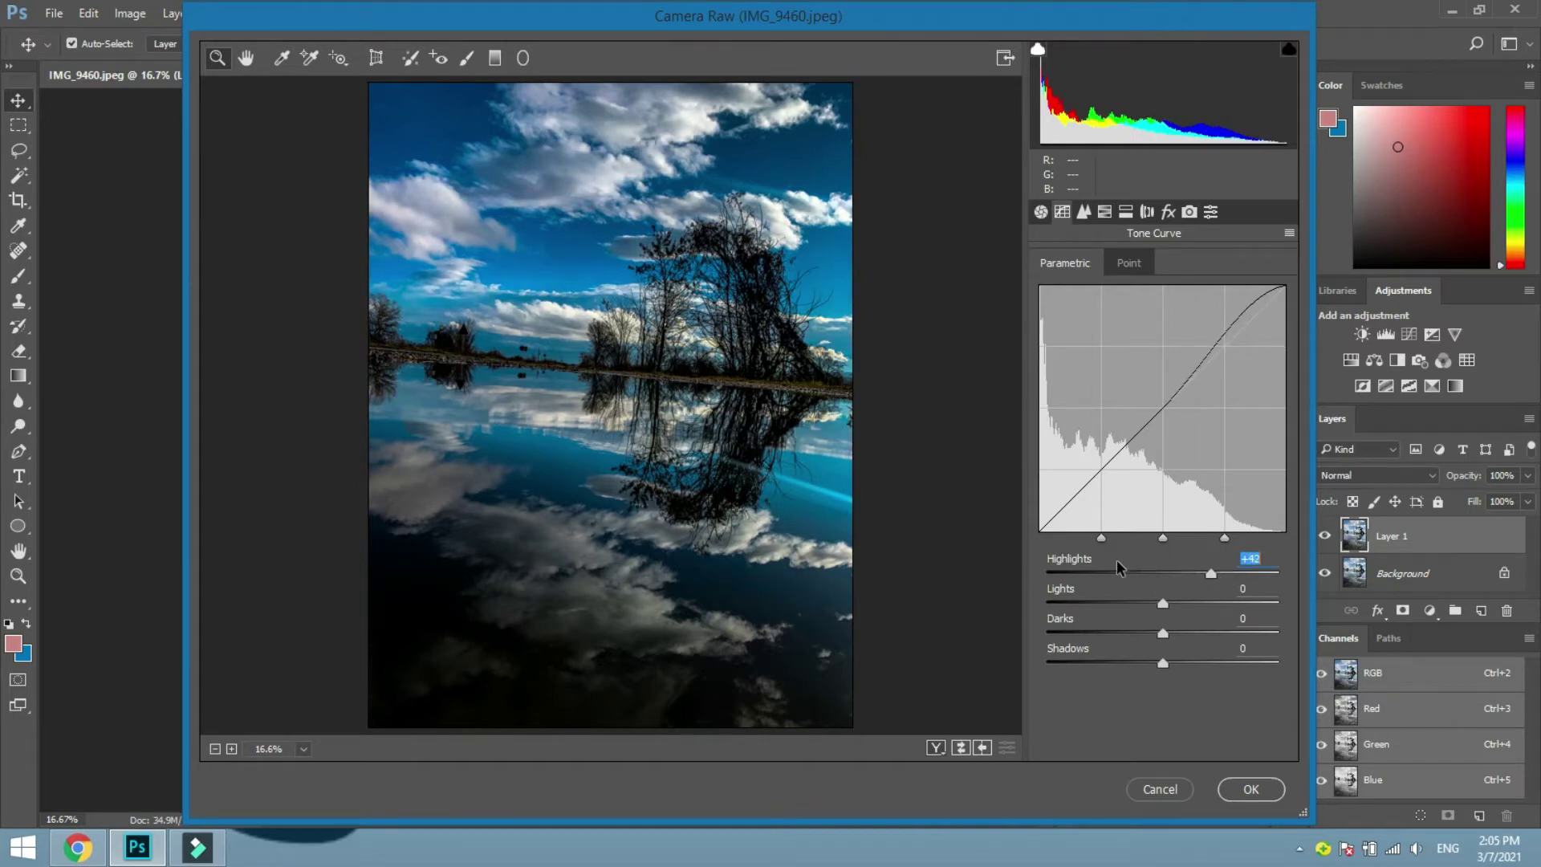
pyautogui.press('Up')
pyautogui.press('Up')
pyautogui.press('Up')
pyautogui.press('Up')
pyautogui.press('Up')
pyautogui.press('Up')
pyautogui.press('Up')
pyautogui.press('Up')
pyautogui.press('Up')
pyautogui.press('Up')
pyautogui.press('Up')
pyautogui.press('Up')
pyautogui.press('Up')
pyautogui.press('Up')
pyautogui.press('Up')
pyautogui.press('Up')
pyautogui.press('Up')
pyautogui.press('Up')
pyautogui.press('Up')
pyautogui.press('Up')
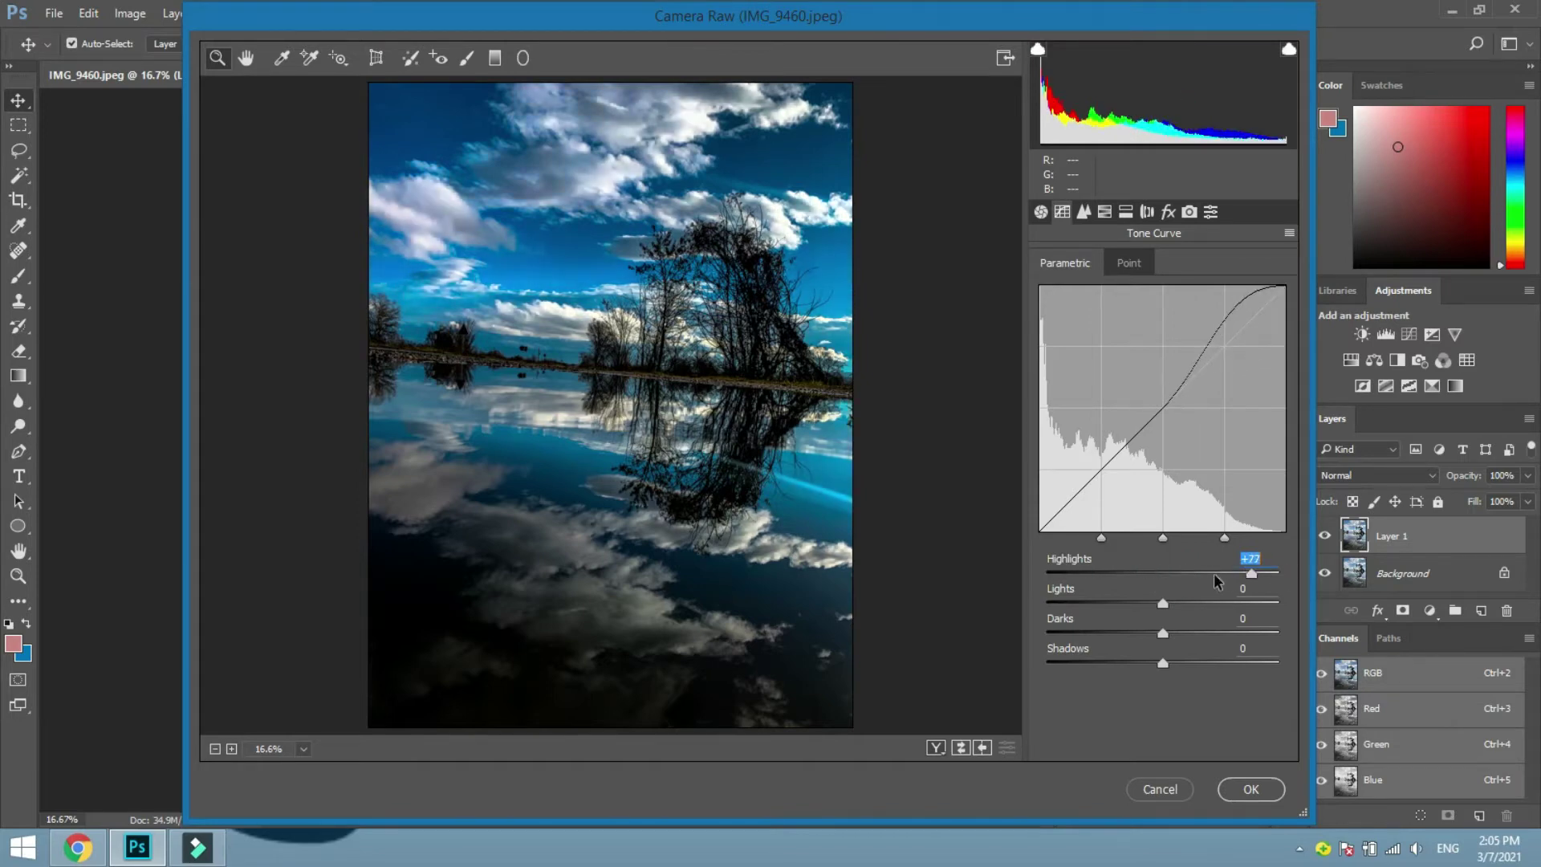
pyautogui.click(1260, 576)
pyautogui.moveTo(1163, 604); pyautogui.dragTo(1226, 671)
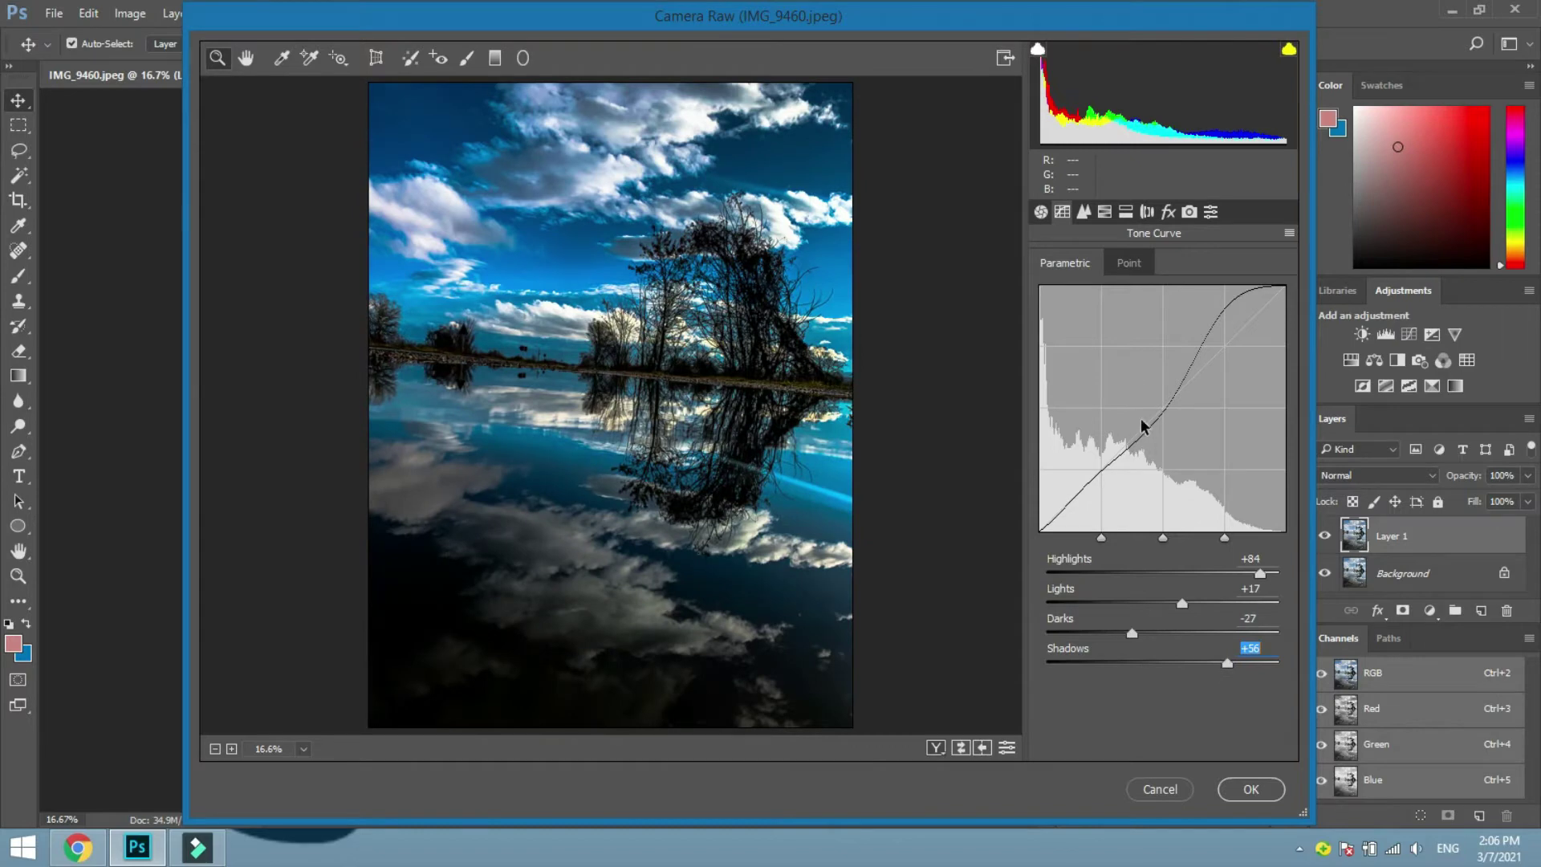
# Increase the sharpening Amount in the Detail adjustments.
pyautogui.click(1084, 212)
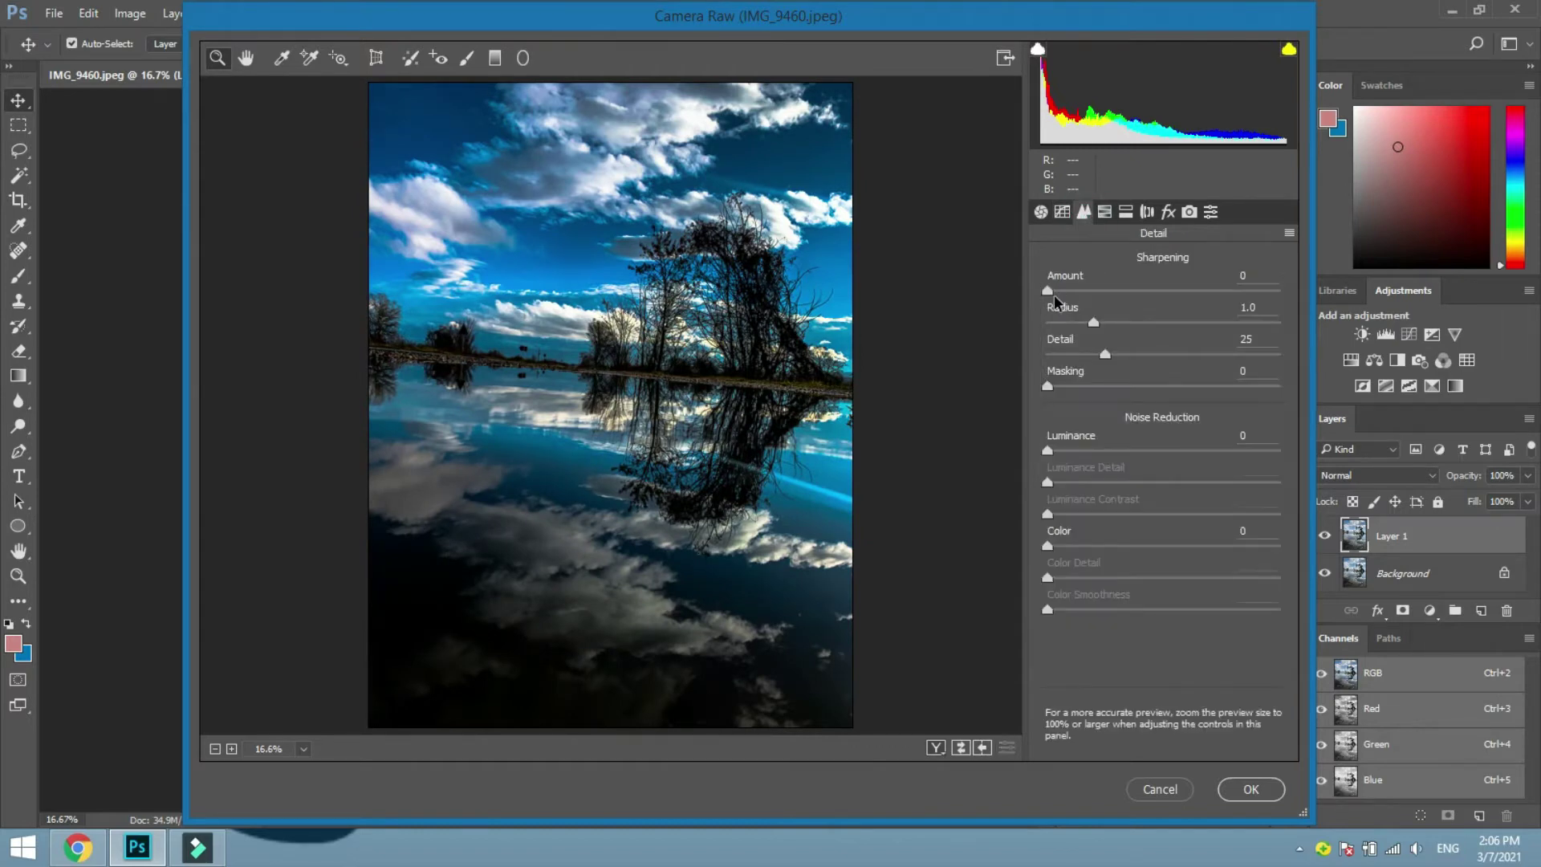
pyautogui.moveTo(1047, 291); pyautogui.dragTo(1136, 305)
# In the HSL hue adjustments, set Oranges to +3 and Yellows to -42, leaving Reds at 0.
pyautogui.click(1104, 211)
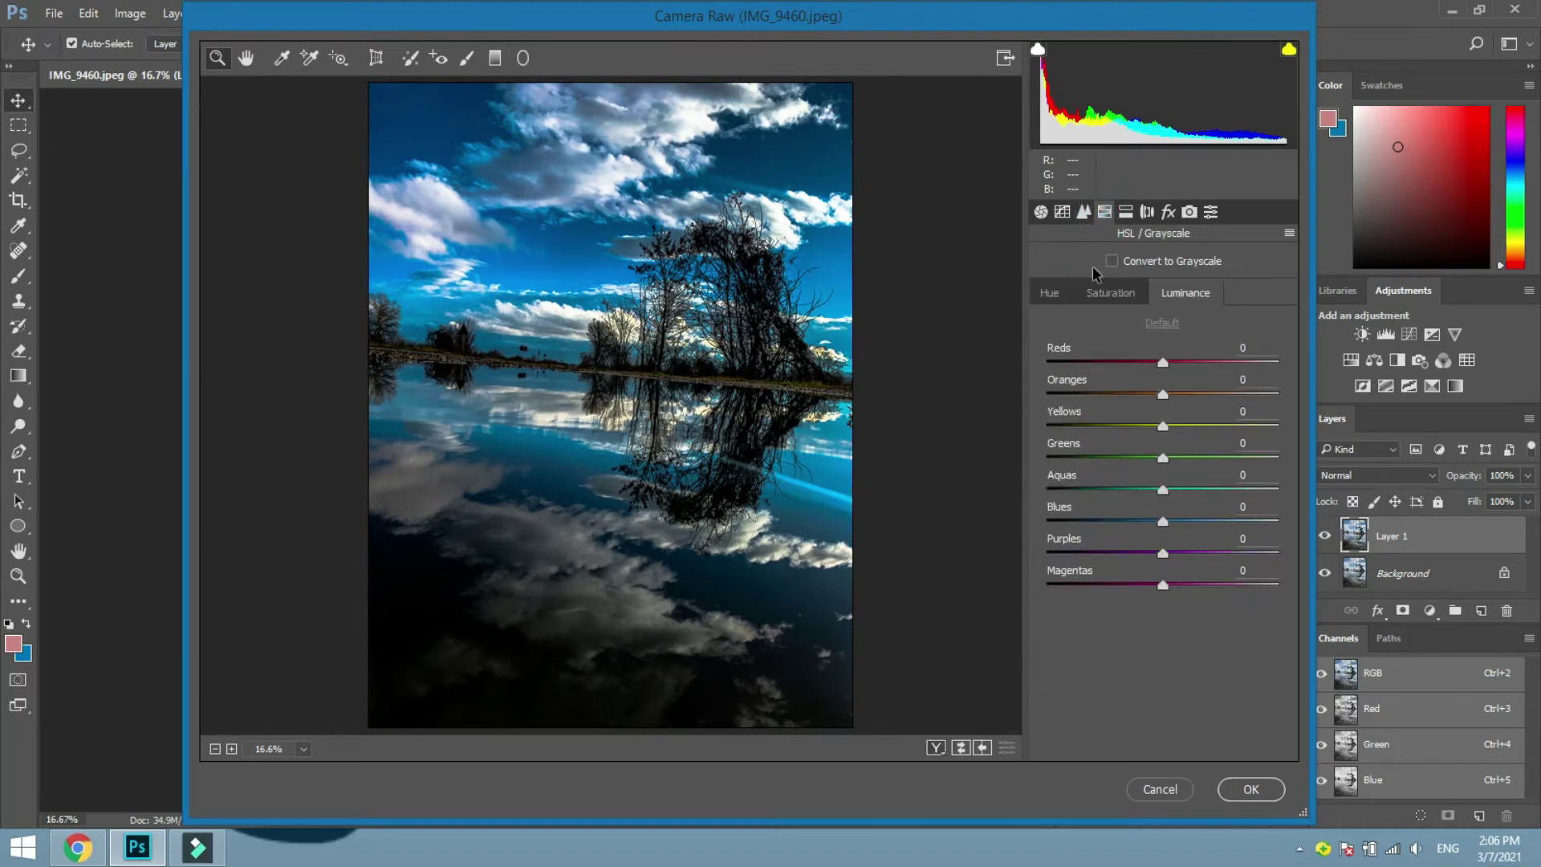
pyautogui.click(1072, 292)
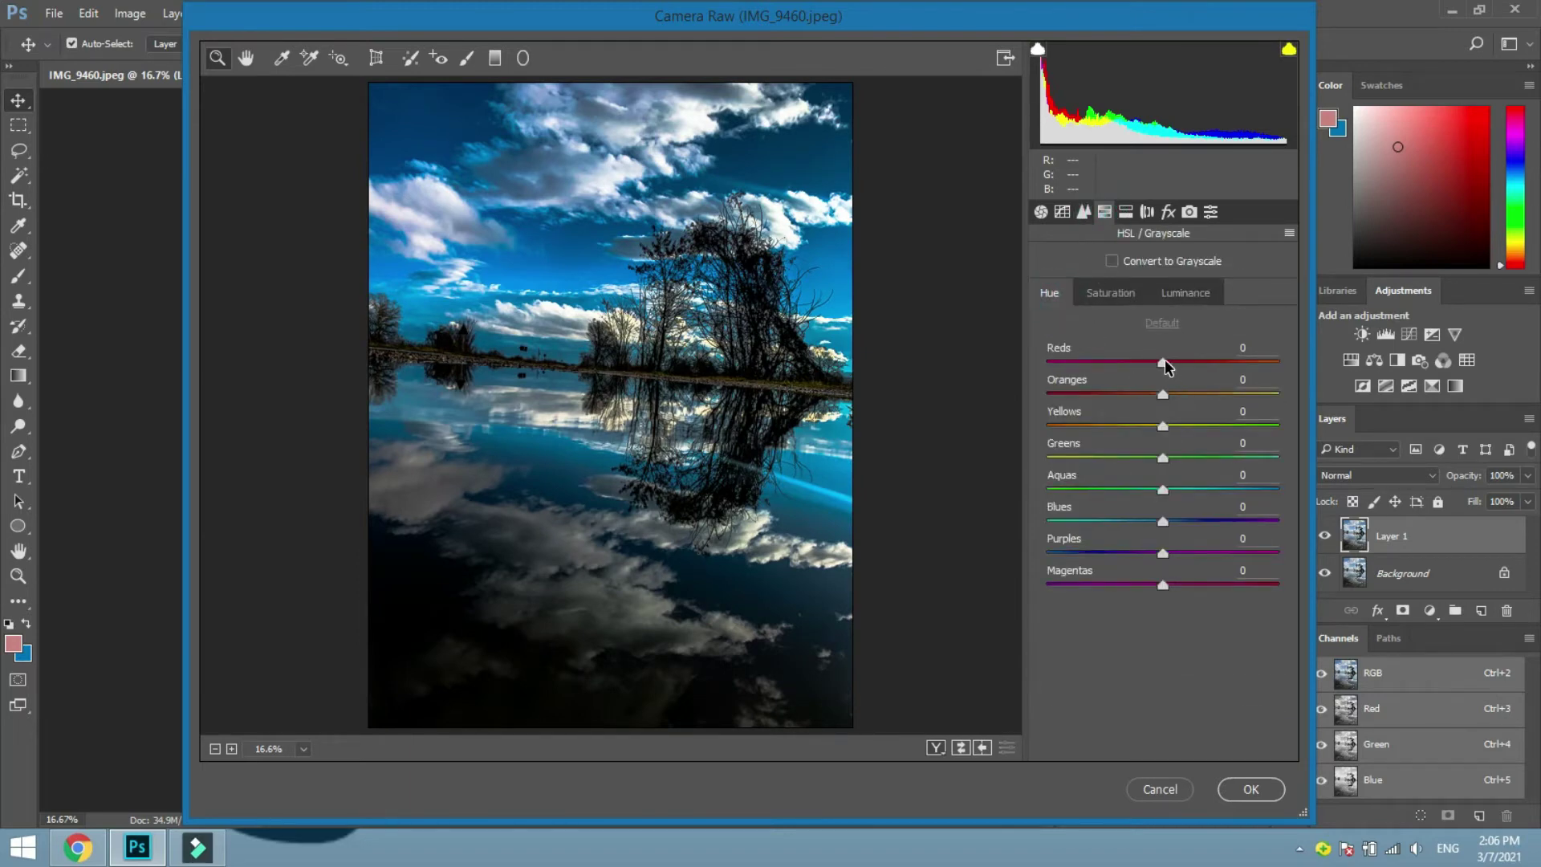
pyautogui.moveTo(1163, 361); pyautogui.dragTo(1259, 363)
pyautogui.moveTo(1033, 362); pyautogui.dragTo(1213, 435)
pyautogui.click(1163, 392)
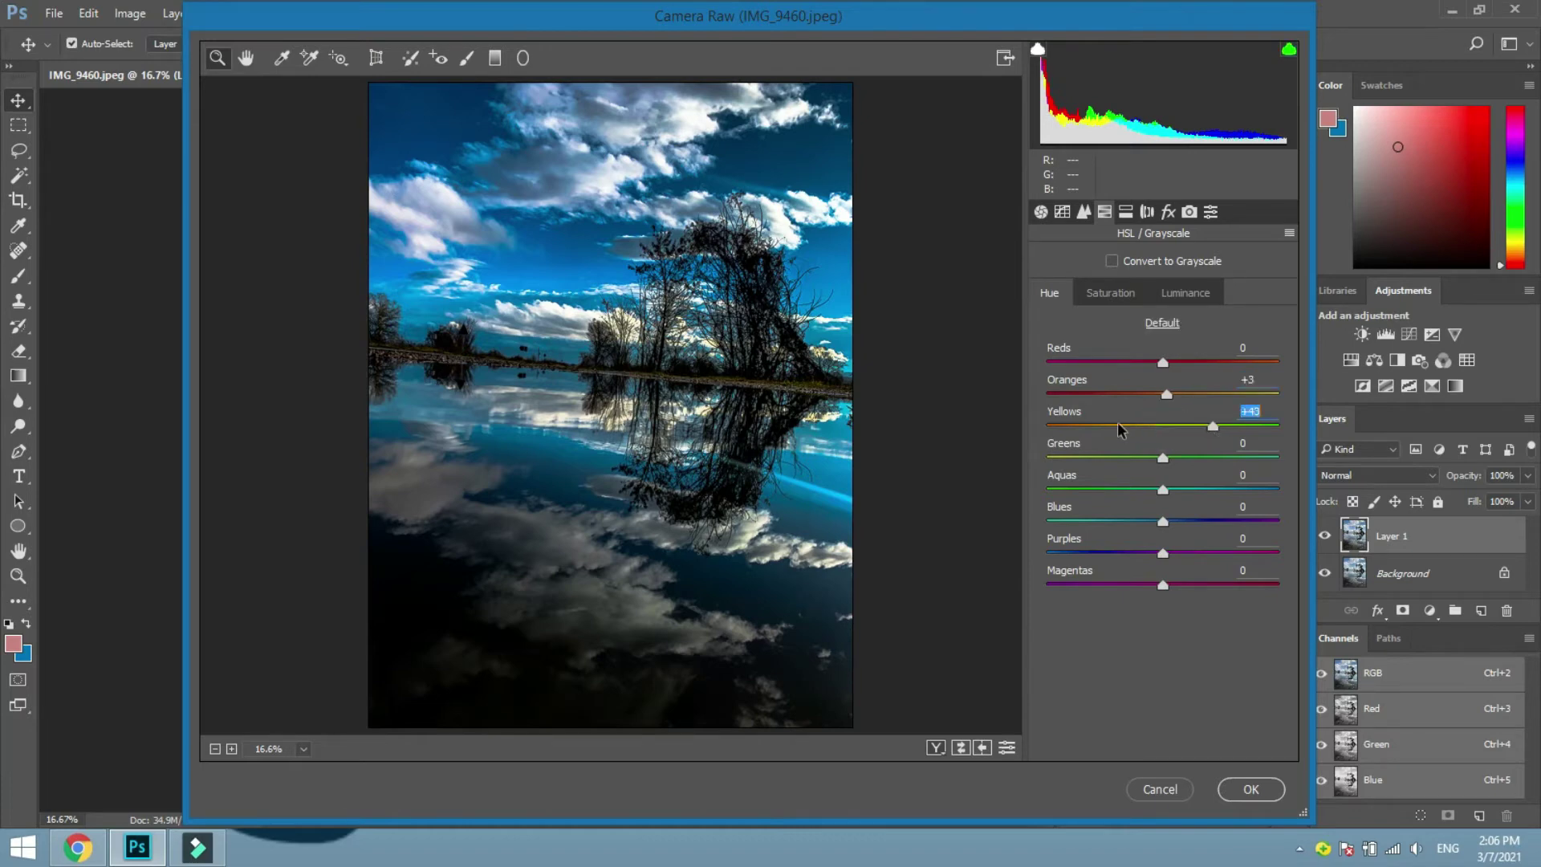
pyautogui.moveTo(1120, 431)
pyautogui.mouseDown()
pyautogui.moveTo(1036, 421)
pyautogui.moveTo(1114, 426)
pyautogui.mouseUp()
# Set the Greens hue to -33 and the Aquas hue to +100.
pyautogui.click(1163, 458)
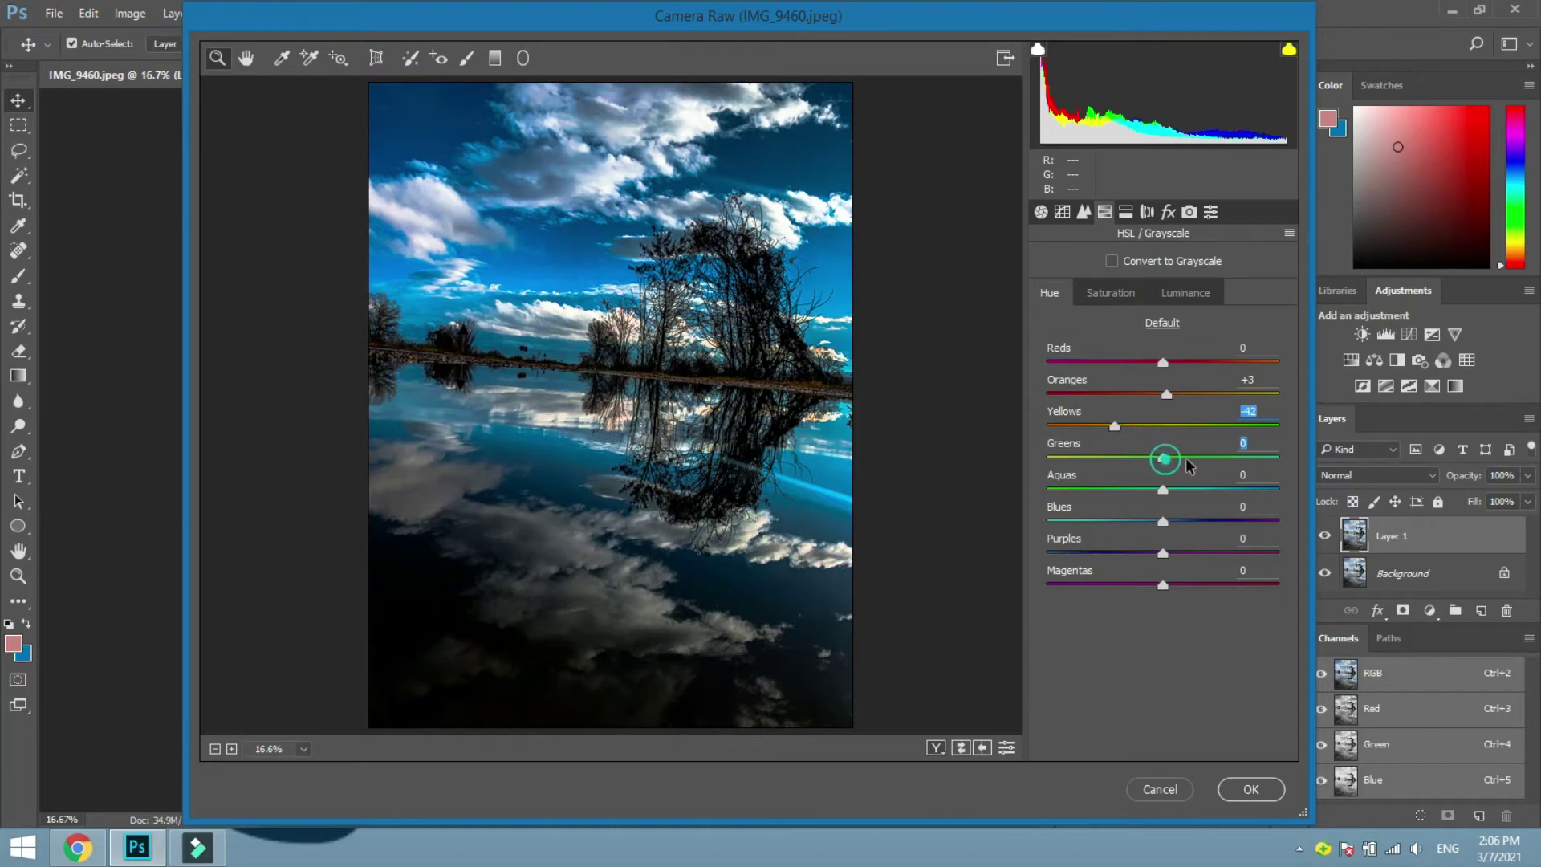
pyautogui.moveTo(1164, 458); pyautogui.dragTo(1033, 459)
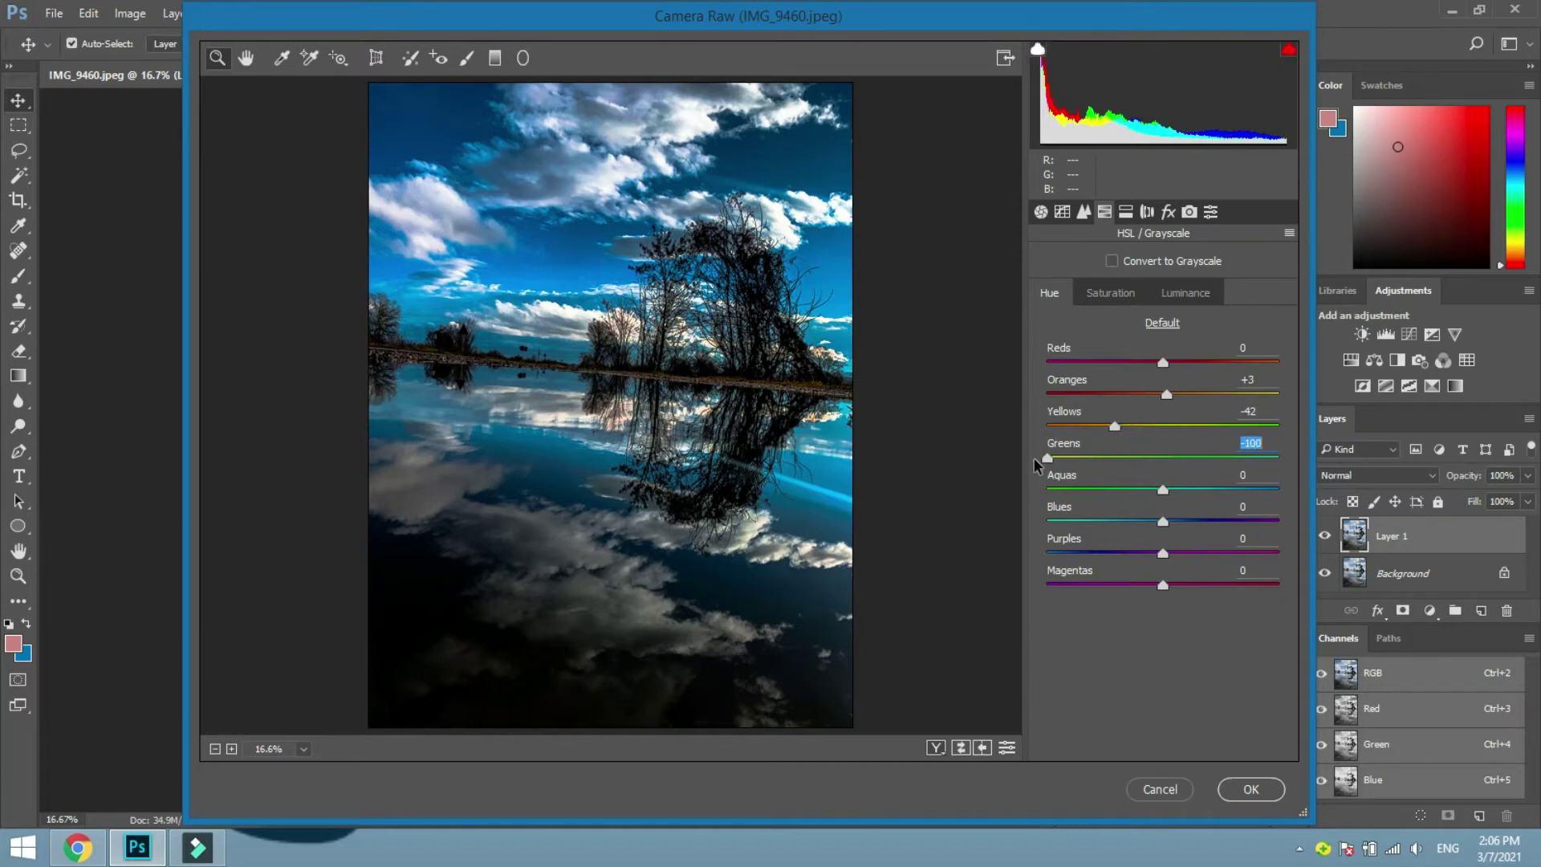
pyautogui.click(1125, 463)
pyautogui.click(1163, 489)
pyautogui.write('-42')
pyautogui.press('Return')
pyautogui.moveTo(1083, 494); pyautogui.dragTo(1284, 494)
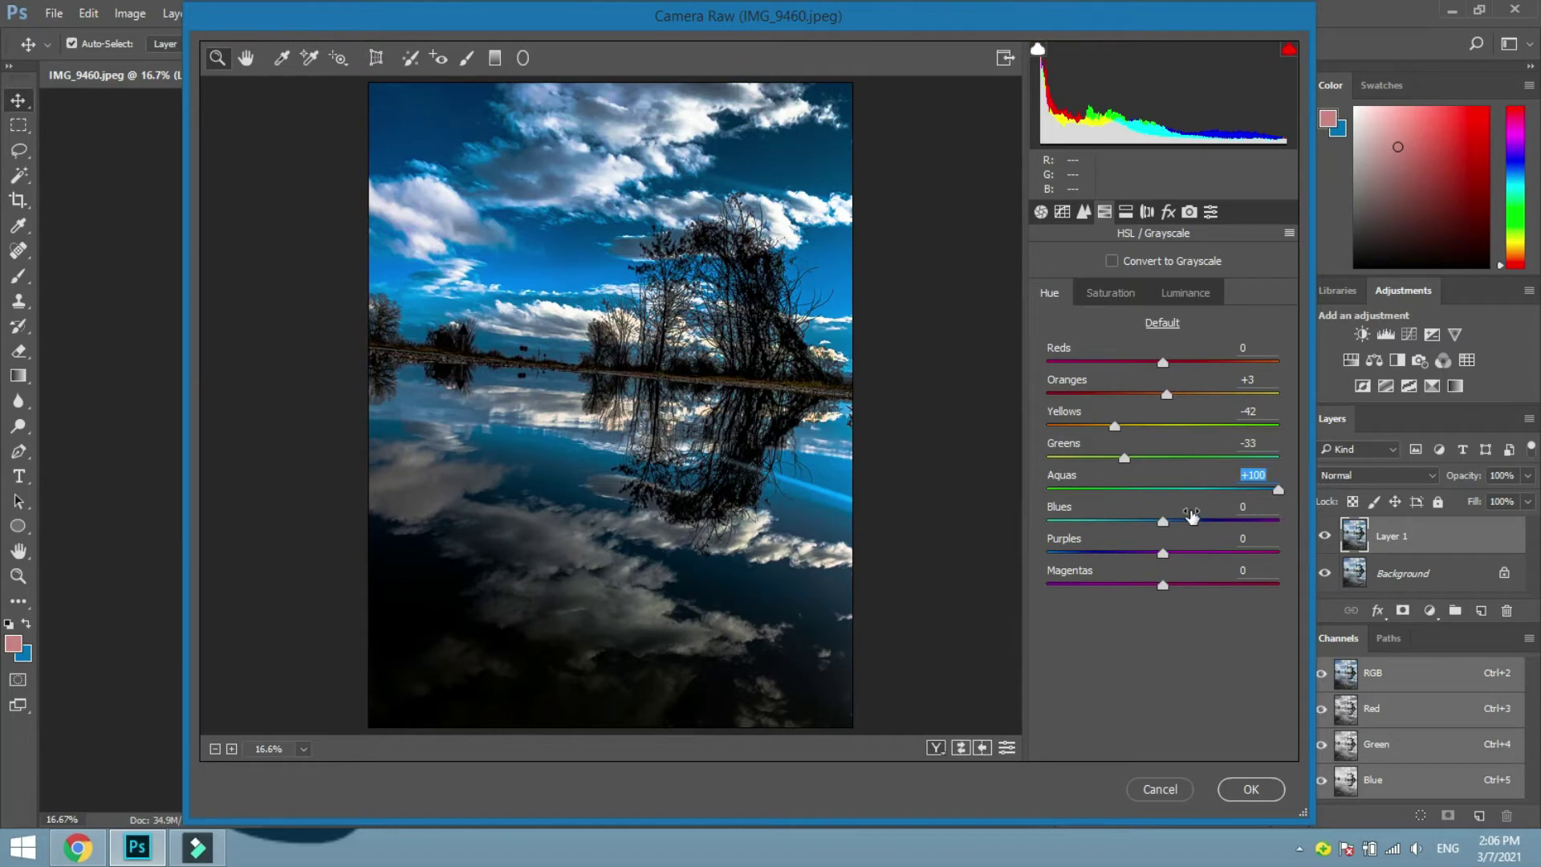
# Shift the Blues hue to -63, lower the Purples hue and slightly raise the Magentas hue.
pyautogui.click(1164, 522)
pyautogui.moveTo(1191, 523); pyautogui.dragTo(1110, 522)
pyautogui.press('Down')
pyautogui.press('Down')
pyautogui.press('Down')
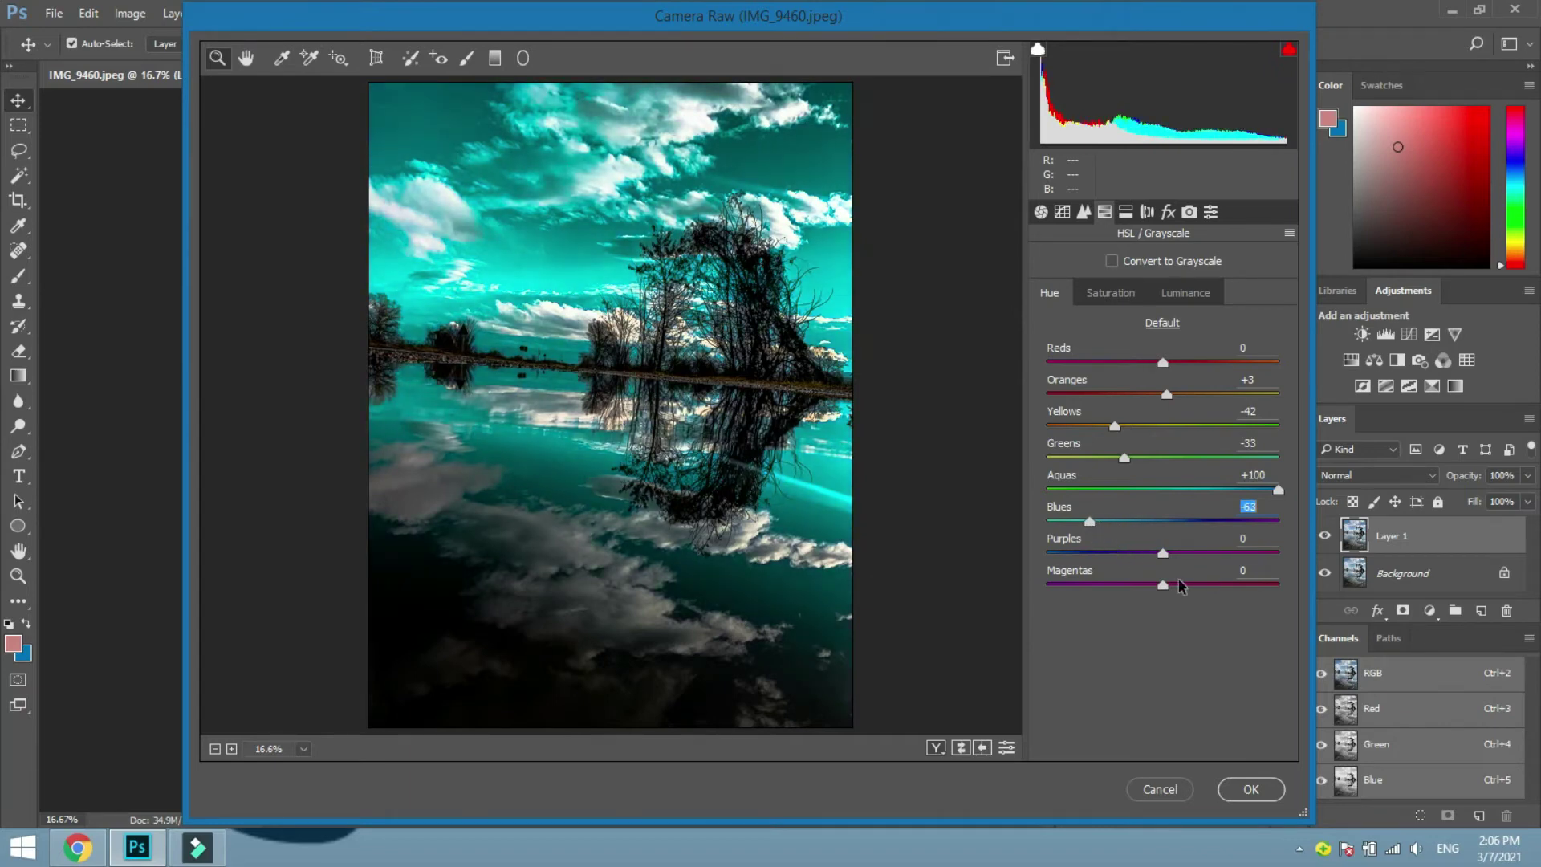
pyautogui.moveTo(1165, 558); pyautogui.dragTo(1080, 572)
pyautogui.moveTo(1162, 584); pyautogui.dragTo(1185, 584)
# In the HSL saturation adjustments, set Reds to -73, Oranges to +73, Yellows to +12 and Greens to +48.
pyautogui.click(1112, 296)
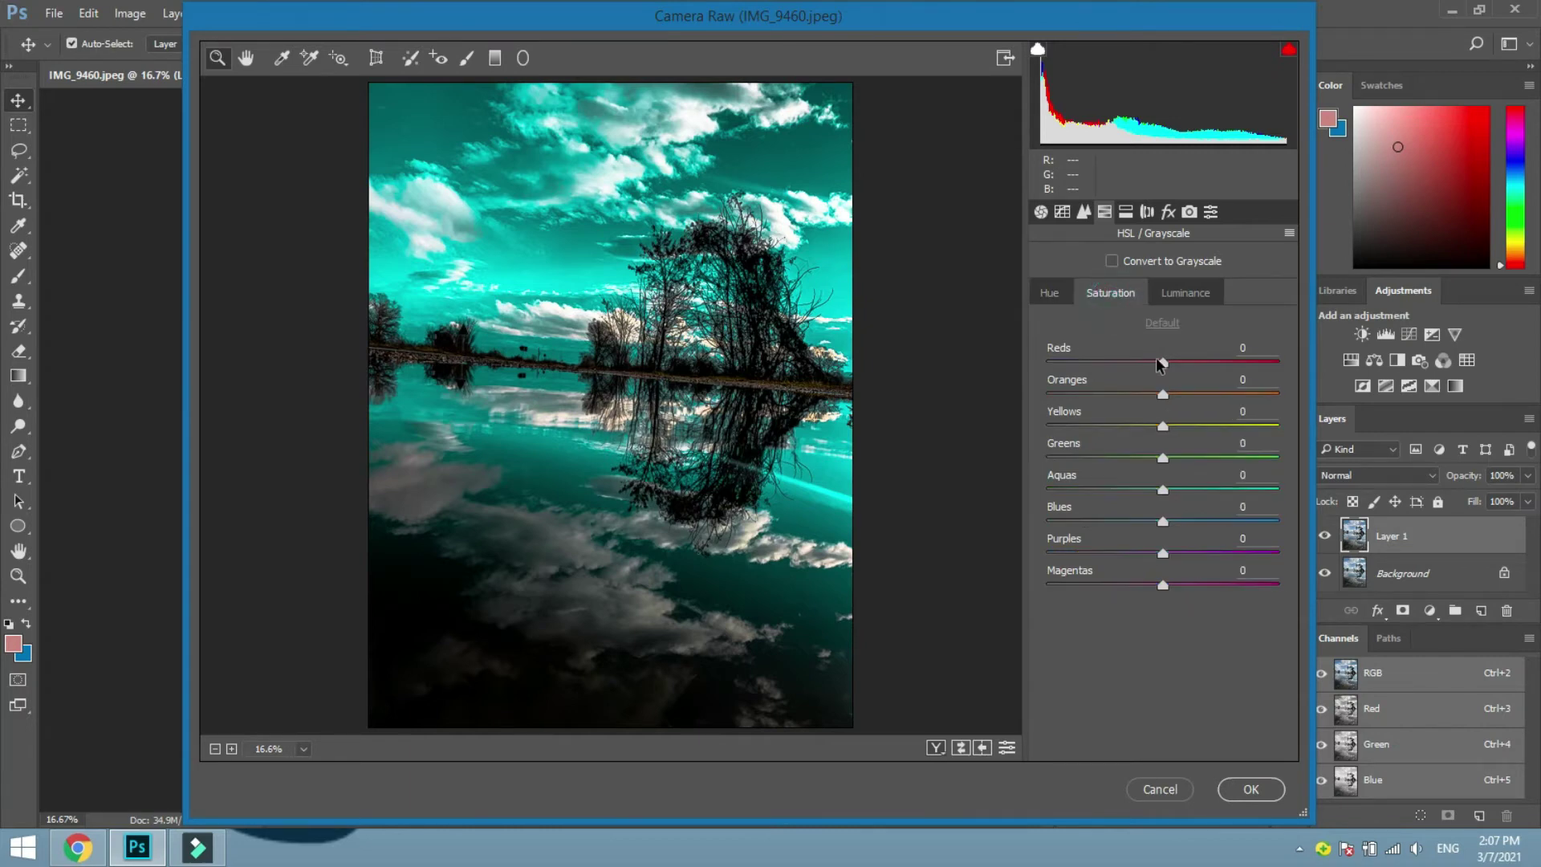
pyautogui.moveTo(1162, 362); pyautogui.dragTo(1233, 361)
pyautogui.moveTo(1163, 395); pyautogui.dragTo(1194, 397)
pyautogui.moveTo(1200, 400); pyautogui.dragTo(1248, 398)
pyautogui.moveTo(1163, 432); pyautogui.dragTo(1265, 459)
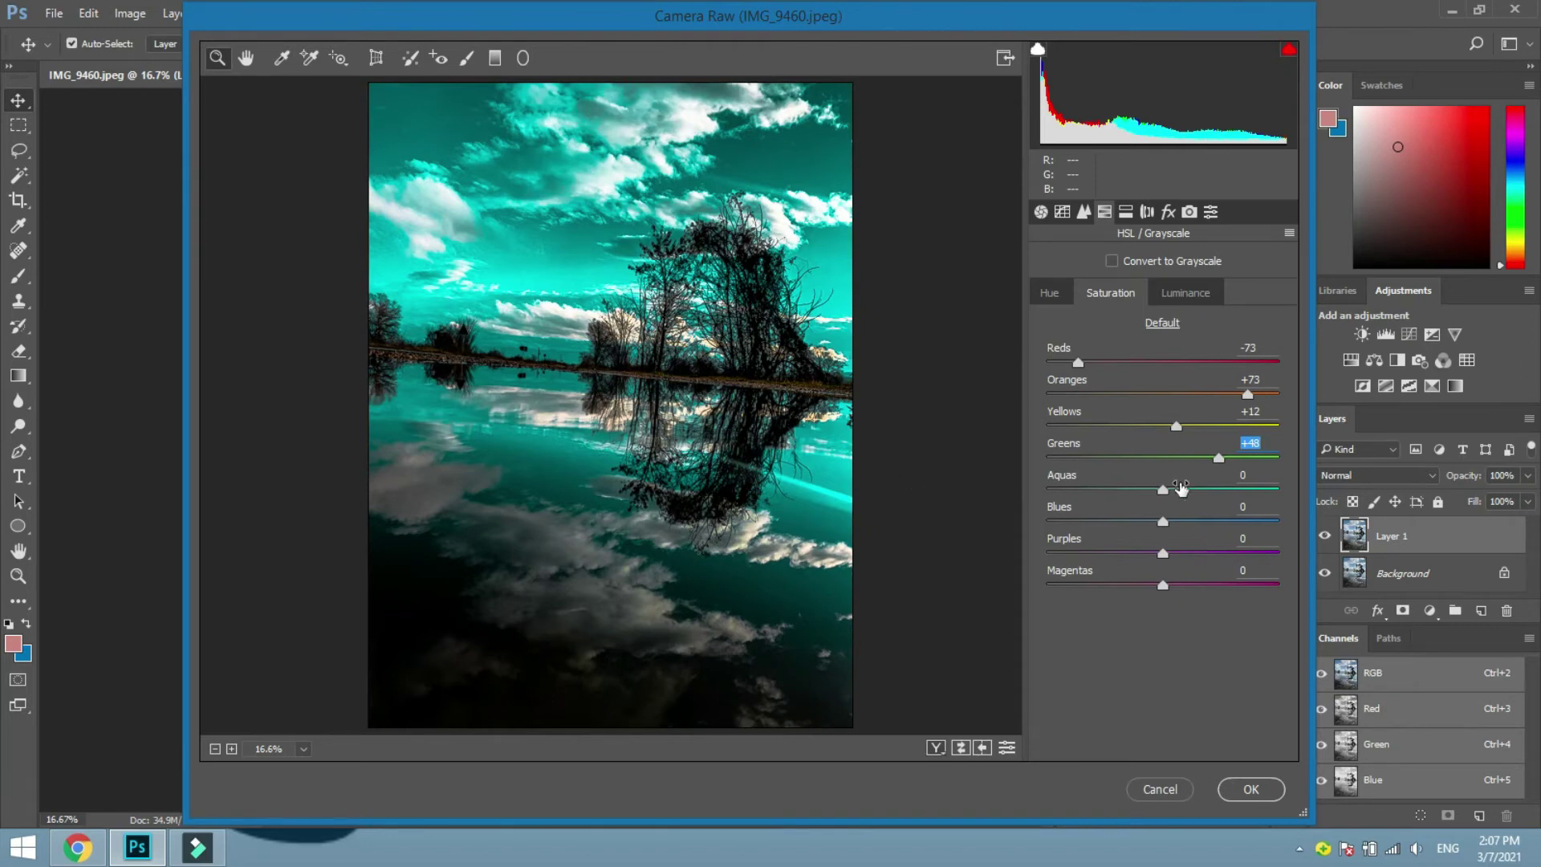
# Set the saturation of Aquas to +58, Blues to +8, Purples to +58 and Magentas to +100.
pyautogui.moveTo(1164, 493); pyautogui.dragTo(1244, 590)
pyautogui.click(1165, 526)
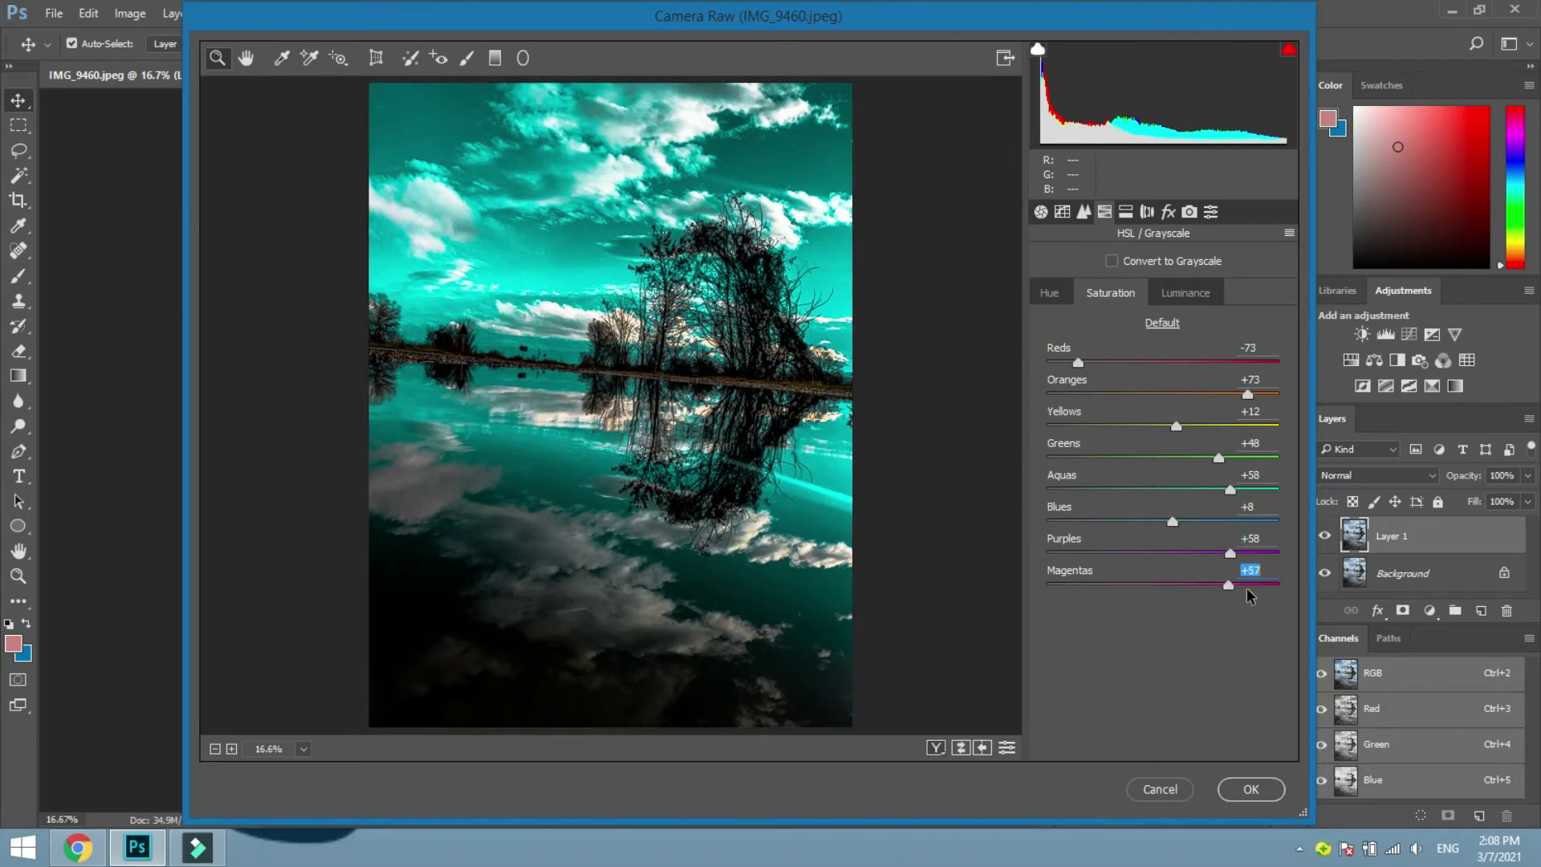
pyautogui.moveTo(1144, 591); pyautogui.dragTo(1005, 580)
pyautogui.moveTo(1217, 583); pyautogui.dragTo(1307, 589)
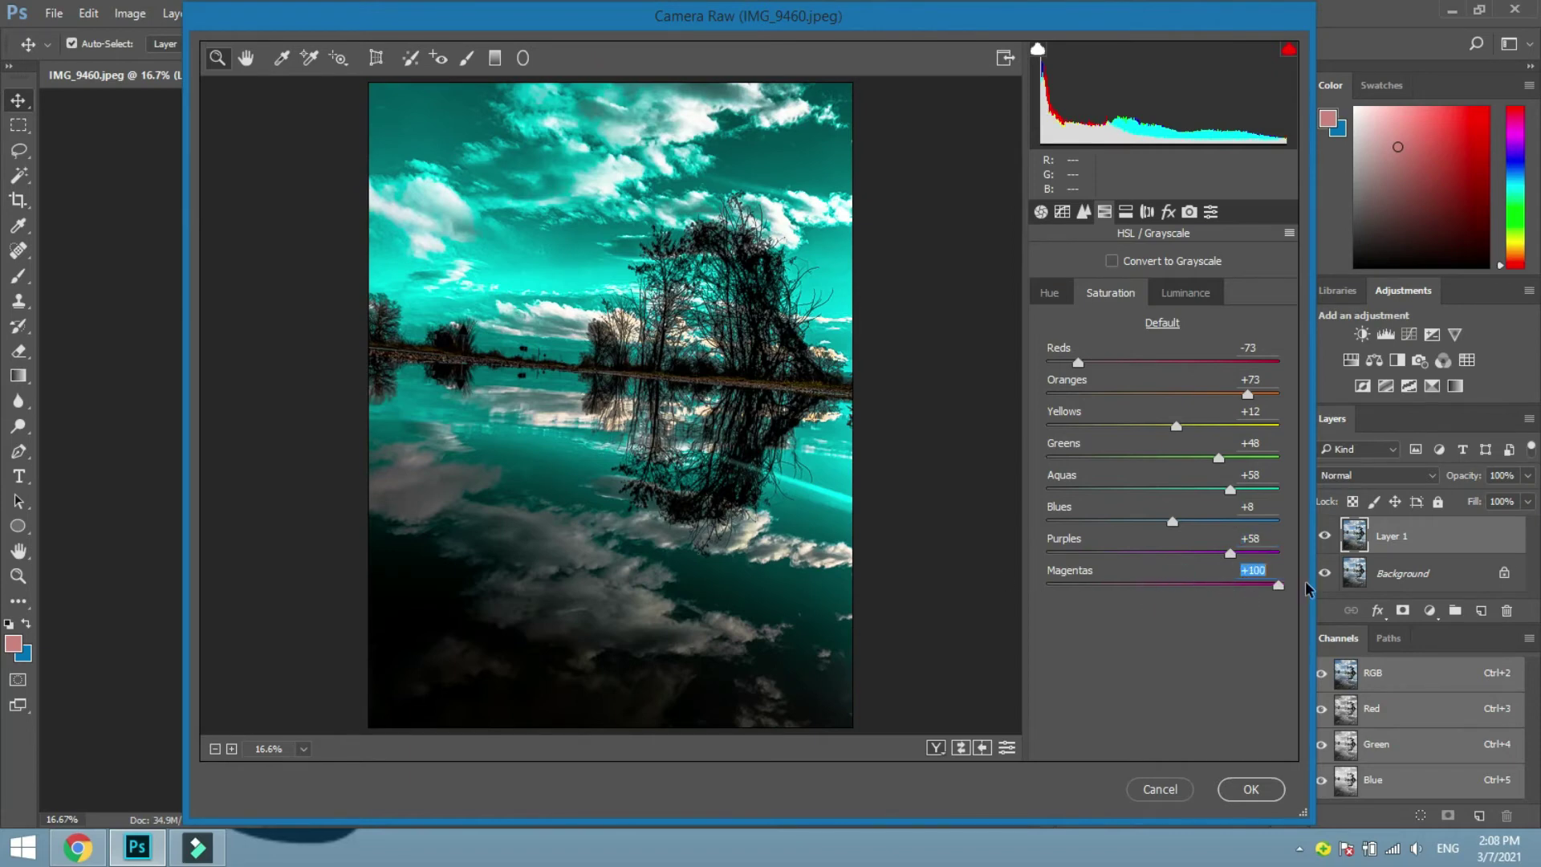
# In the HSL luminance adjustments, set Reds to +6, Oranges to -23, Yellows to +62 and Greens to -100.
pyautogui.click(1188, 292)
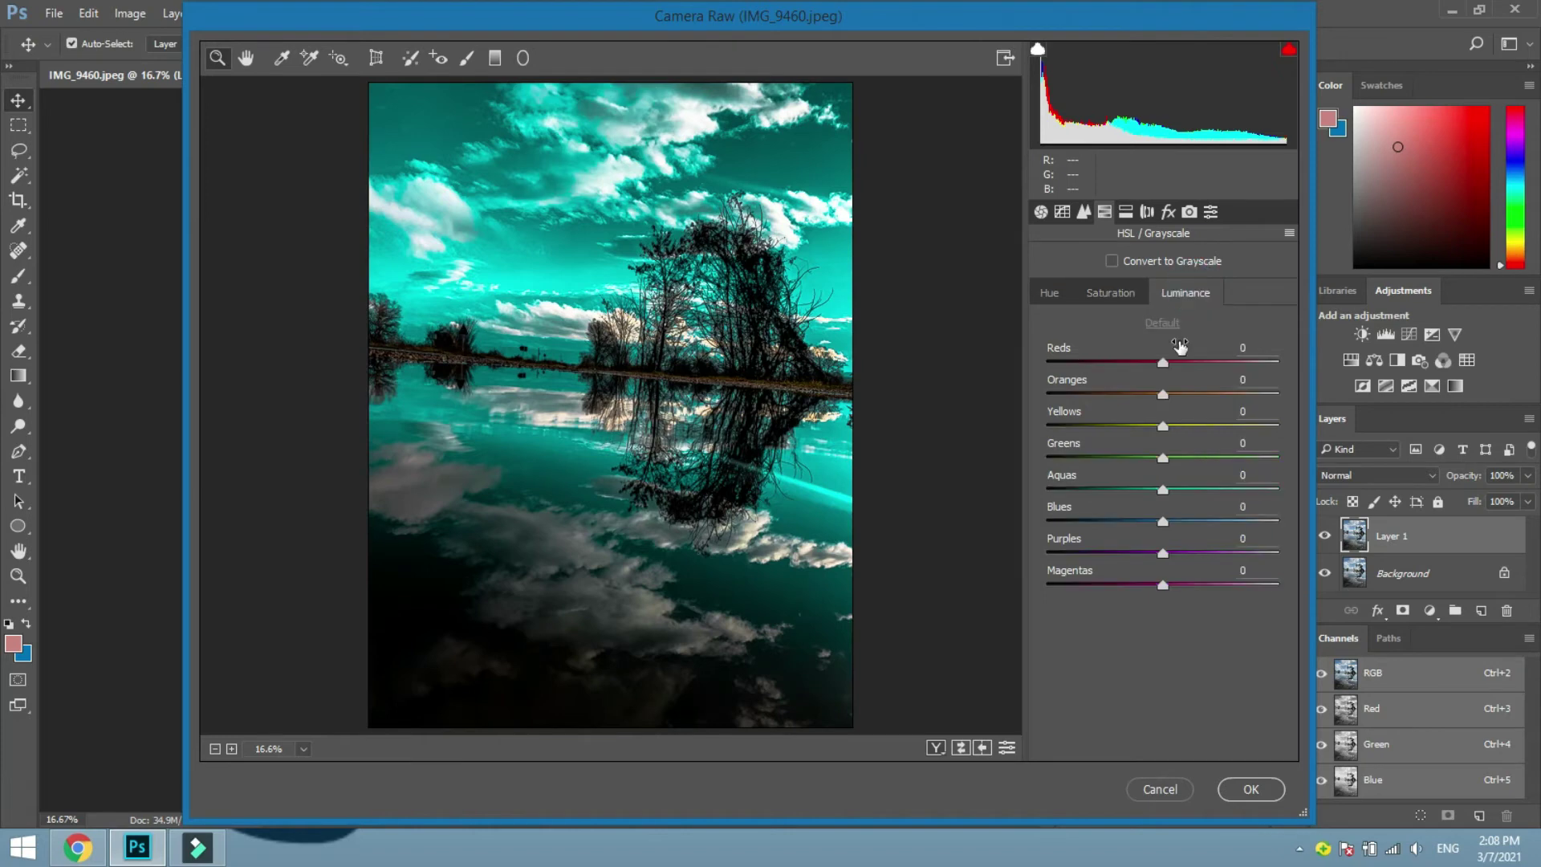
pyautogui.click(1165, 363)
pyautogui.moveTo(1077, 368); pyautogui.dragTo(1224, 450)
pyautogui.write('4')
pyautogui.press('Return')
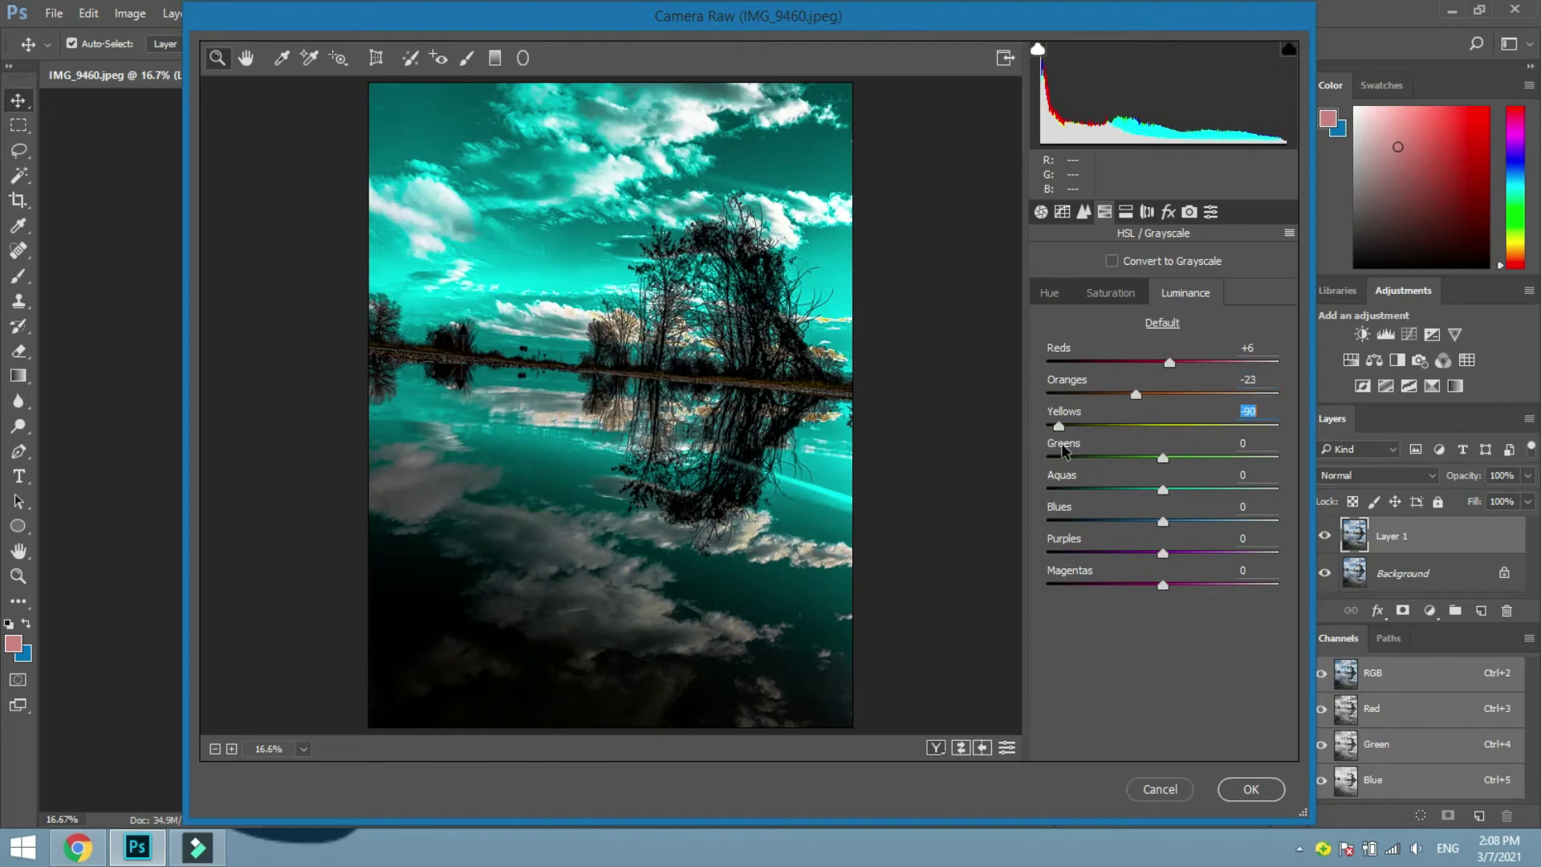
pyautogui.moveTo(1184, 459); pyautogui.dragTo(1046, 461)
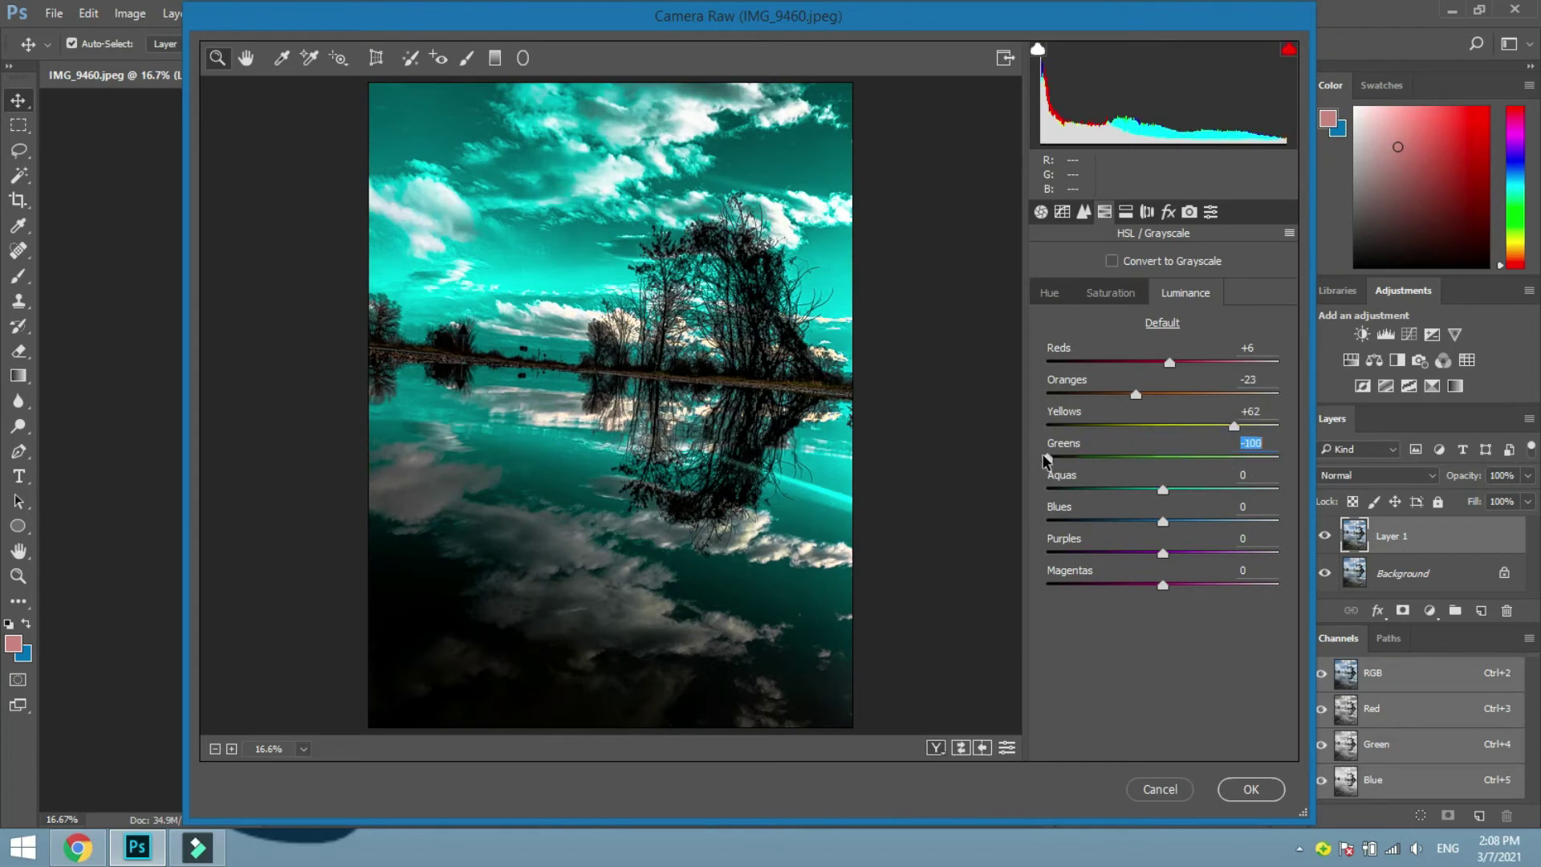
# Set the luminance of Aquas to +39, Blues to -3, Purples to -88 and Magentas to +24.
pyautogui.moveTo(1163, 493); pyautogui.dragTo(1162, 535)
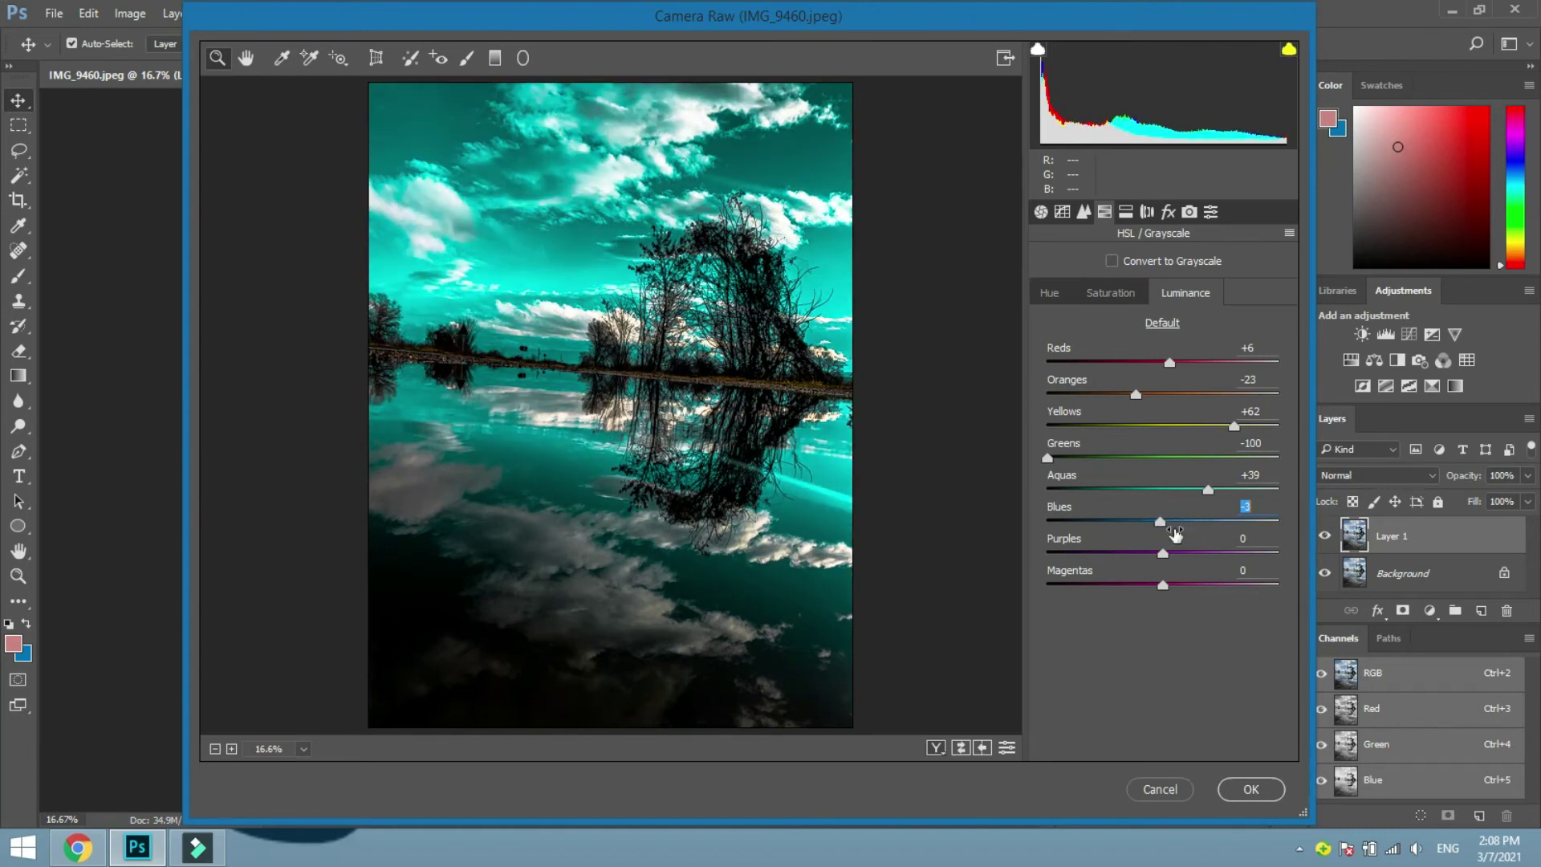
pyautogui.click(1164, 554)
pyautogui.moveTo(1163, 554); pyautogui.dragTo(1061, 550)
pyautogui.moveTo(1162, 584); pyautogui.dragTo(1055, 590)
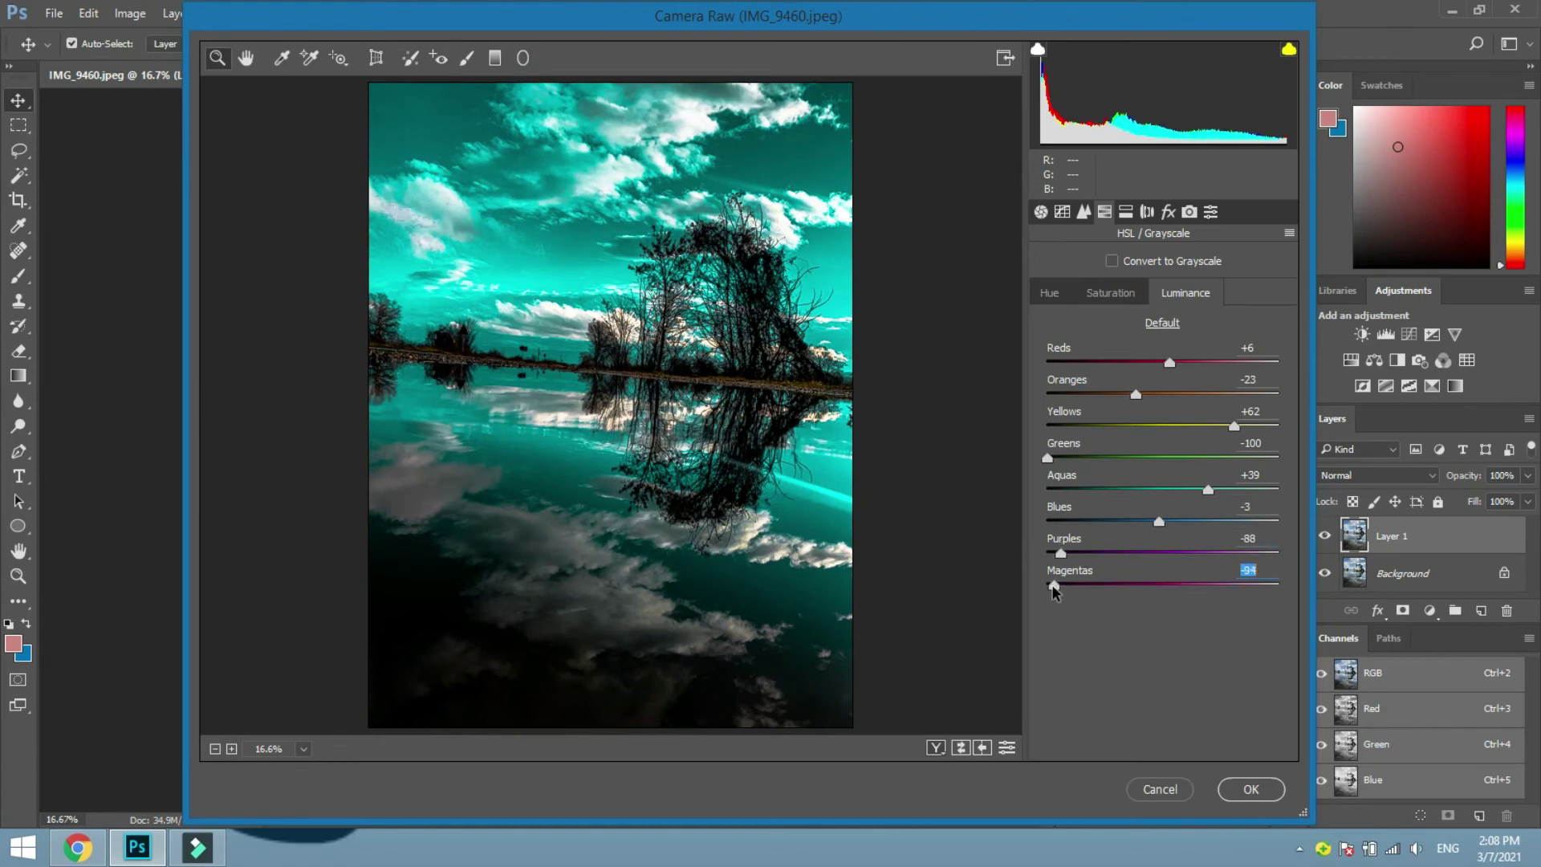
pyautogui.click(1280, 586)
pyautogui.moveTo(1204, 592); pyautogui.dragTo(1191, 591)
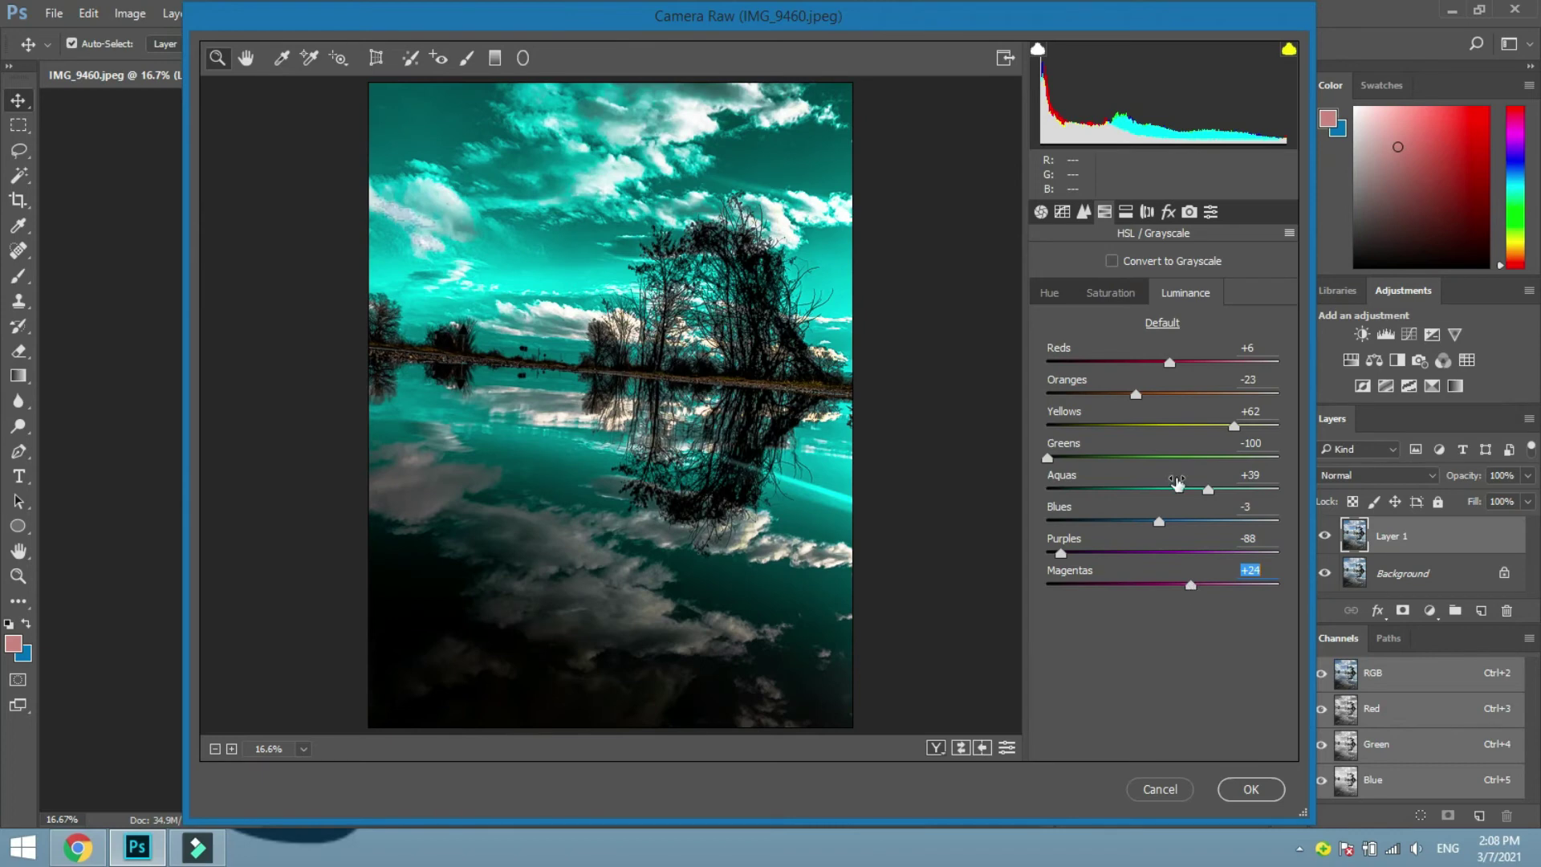
# Split-tone the photo with highlights at Hue 5 and Saturation 78, Balance +19, and shadows at Hue 14 and Saturation 11.
pyautogui.click(1126, 211)
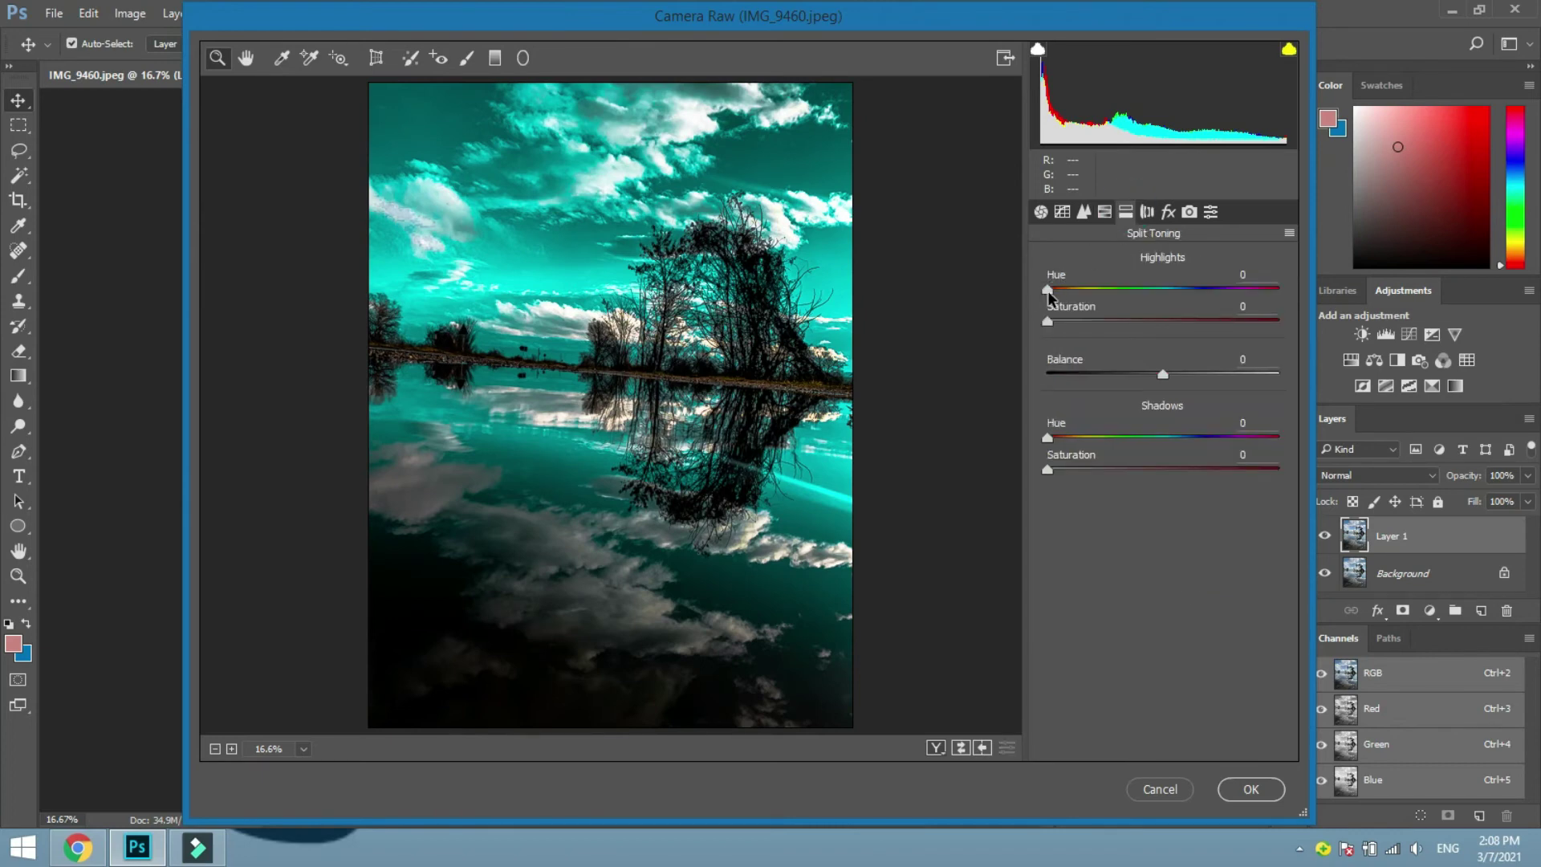
pyautogui.moveTo(1048, 290); pyautogui.dragTo(1202, 386)
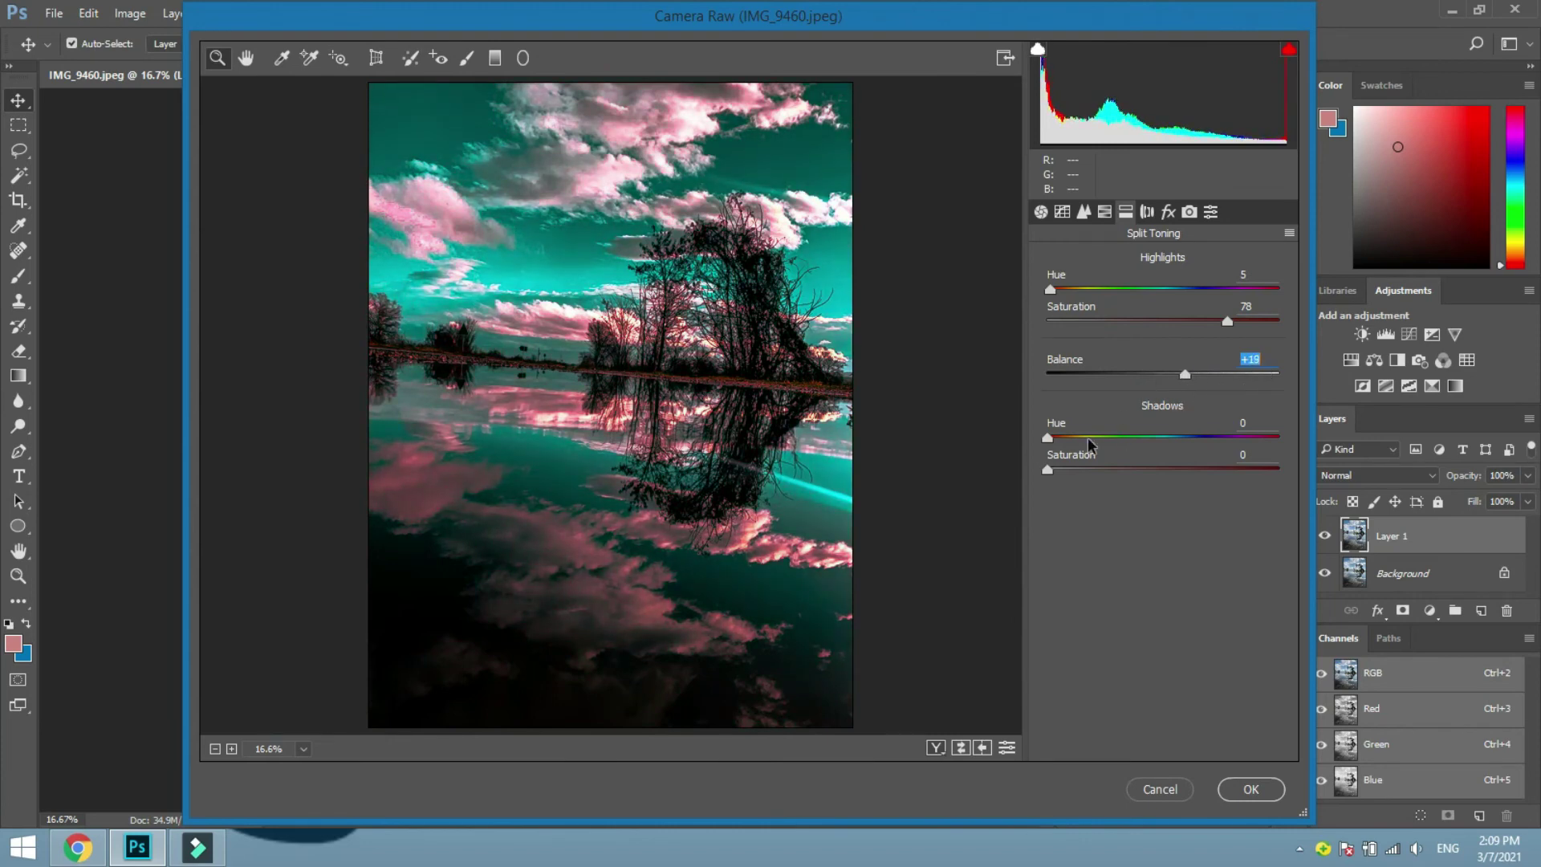
pyautogui.moveTo(1050, 440); pyautogui.dragTo(1085, 446)
pyautogui.moveTo(1189, 447)
pyautogui.mouseDown()
pyautogui.moveTo(1145, 448)
pyautogui.moveTo(1203, 460)
pyautogui.mouseUp()
pyautogui.moveTo(1135, 443); pyautogui.dragTo(1133, 442)
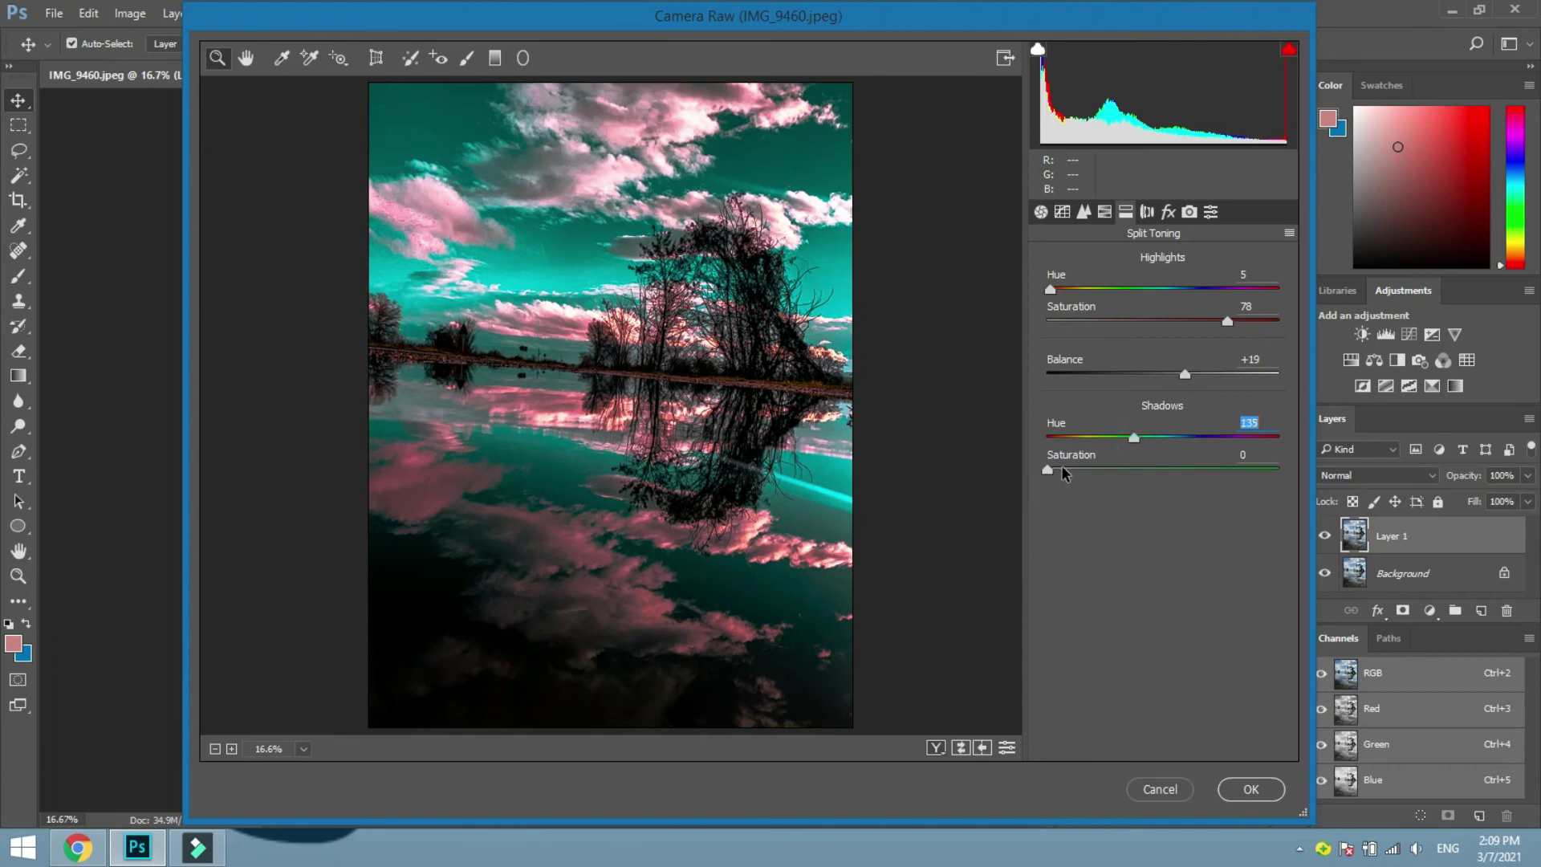
pyautogui.moveTo(1051, 471)
pyautogui.mouseDown()
pyautogui.moveTo(1125, 471)
pyautogui.moveTo(1061, 472)
pyautogui.mouseUp()
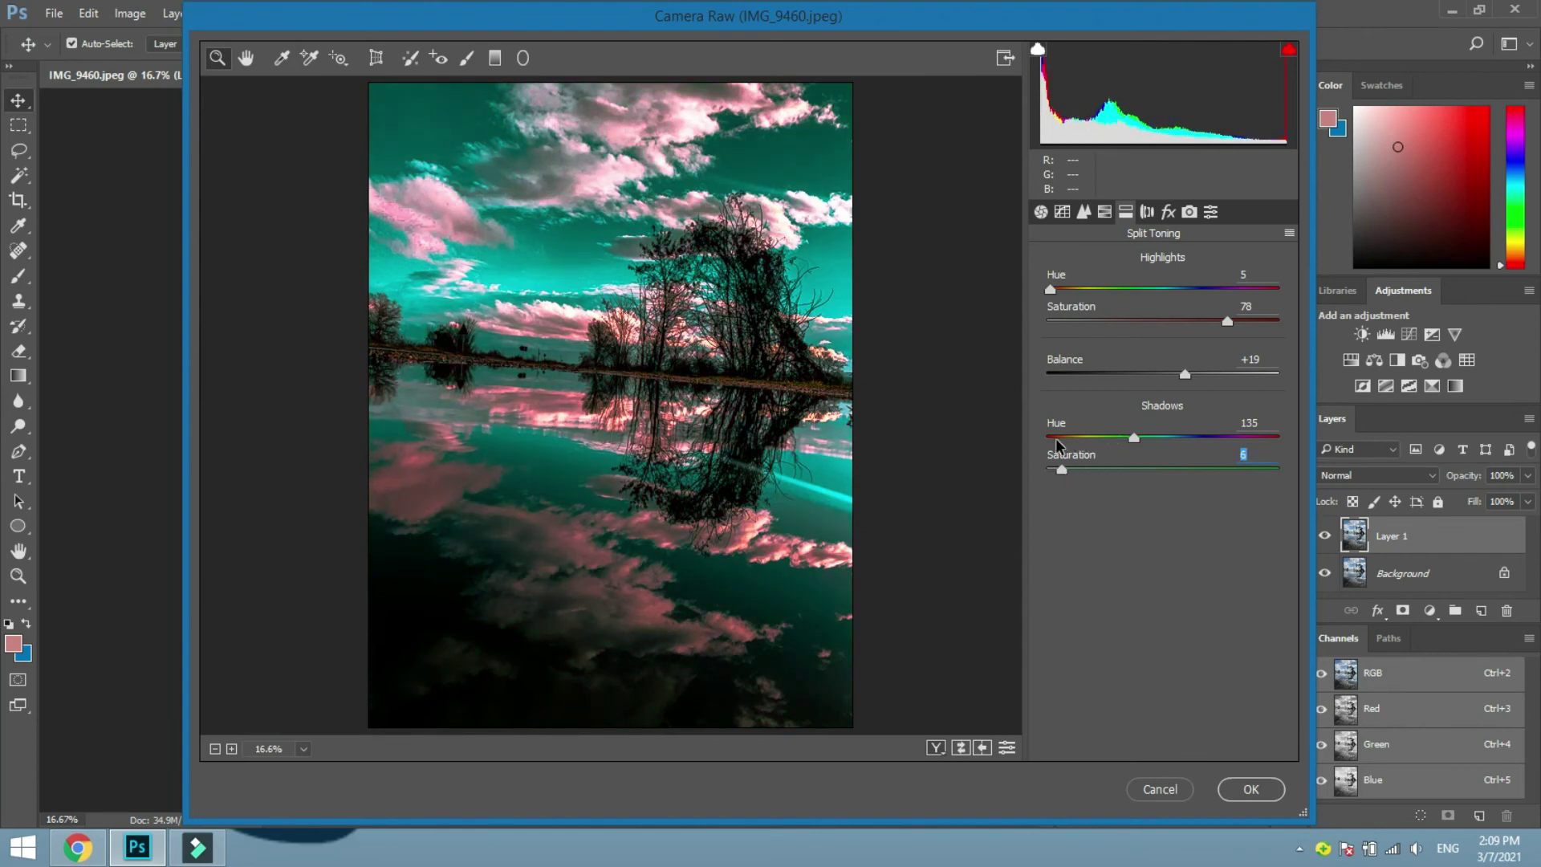
pyautogui.click(1055, 438)
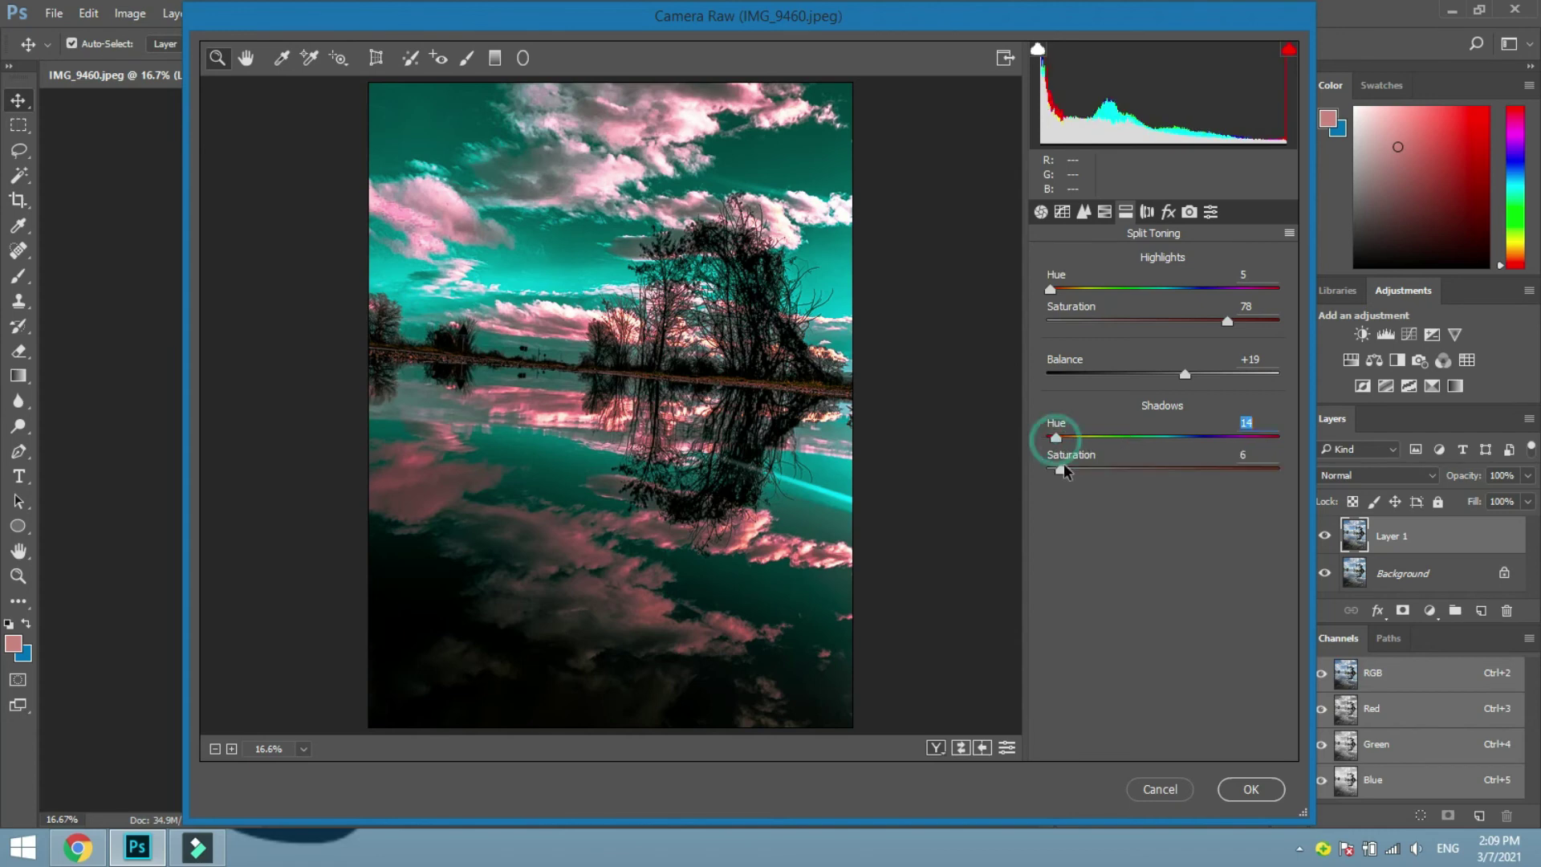
pyautogui.moveTo(1061, 471)
pyautogui.mouseDown()
pyautogui.moveTo(1143, 475)
pyautogui.moveTo(1072, 469)
pyautogui.mouseUp()
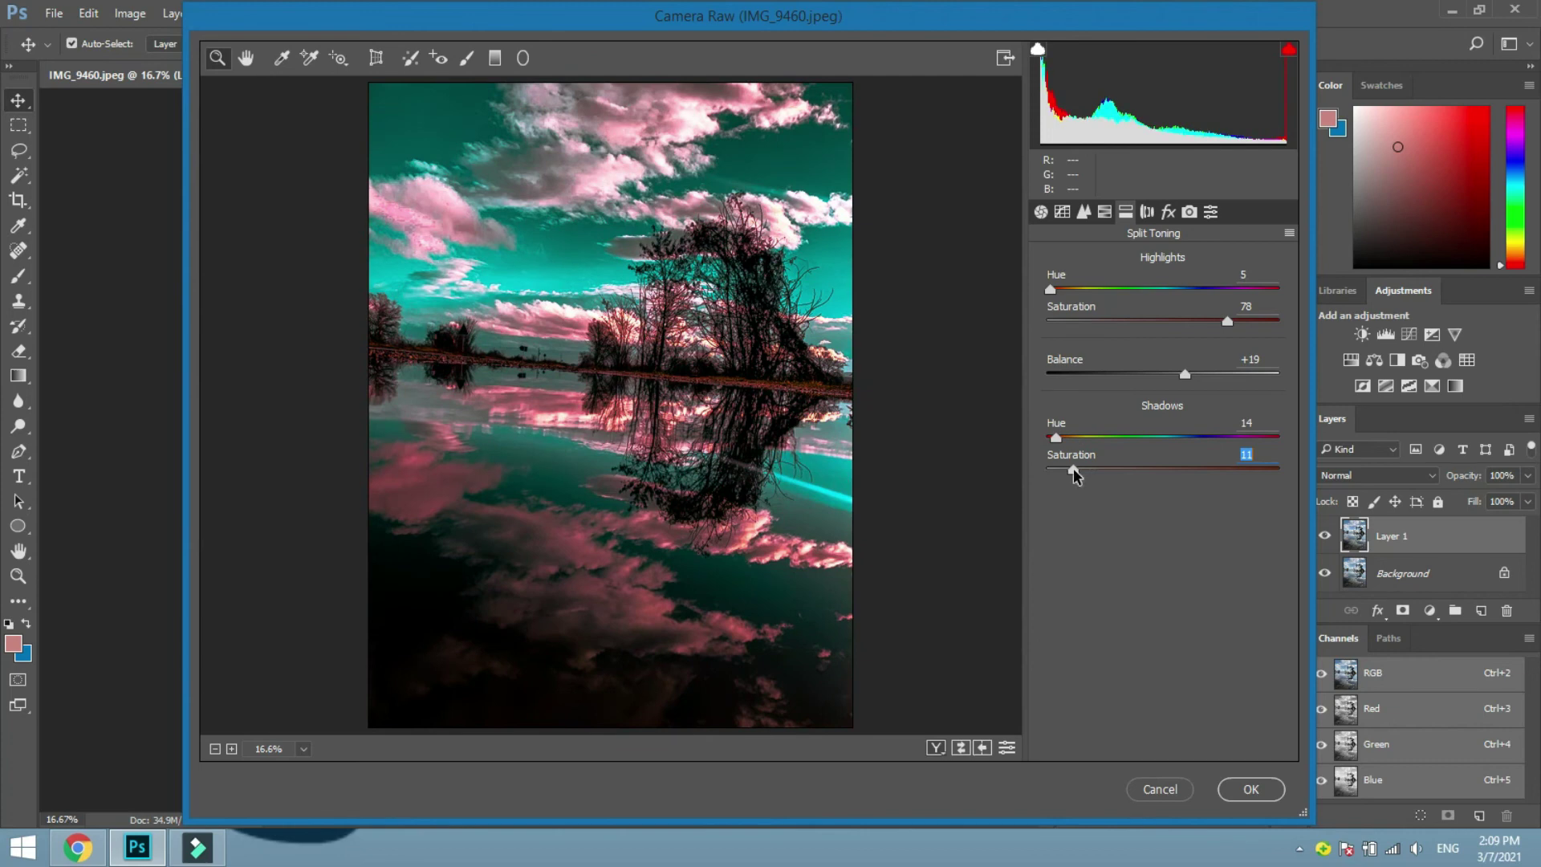
# In the Camera Raw effects, set the Dehaze amount to +18 and the Grain amount to 5.
pyautogui.click(1146, 213)
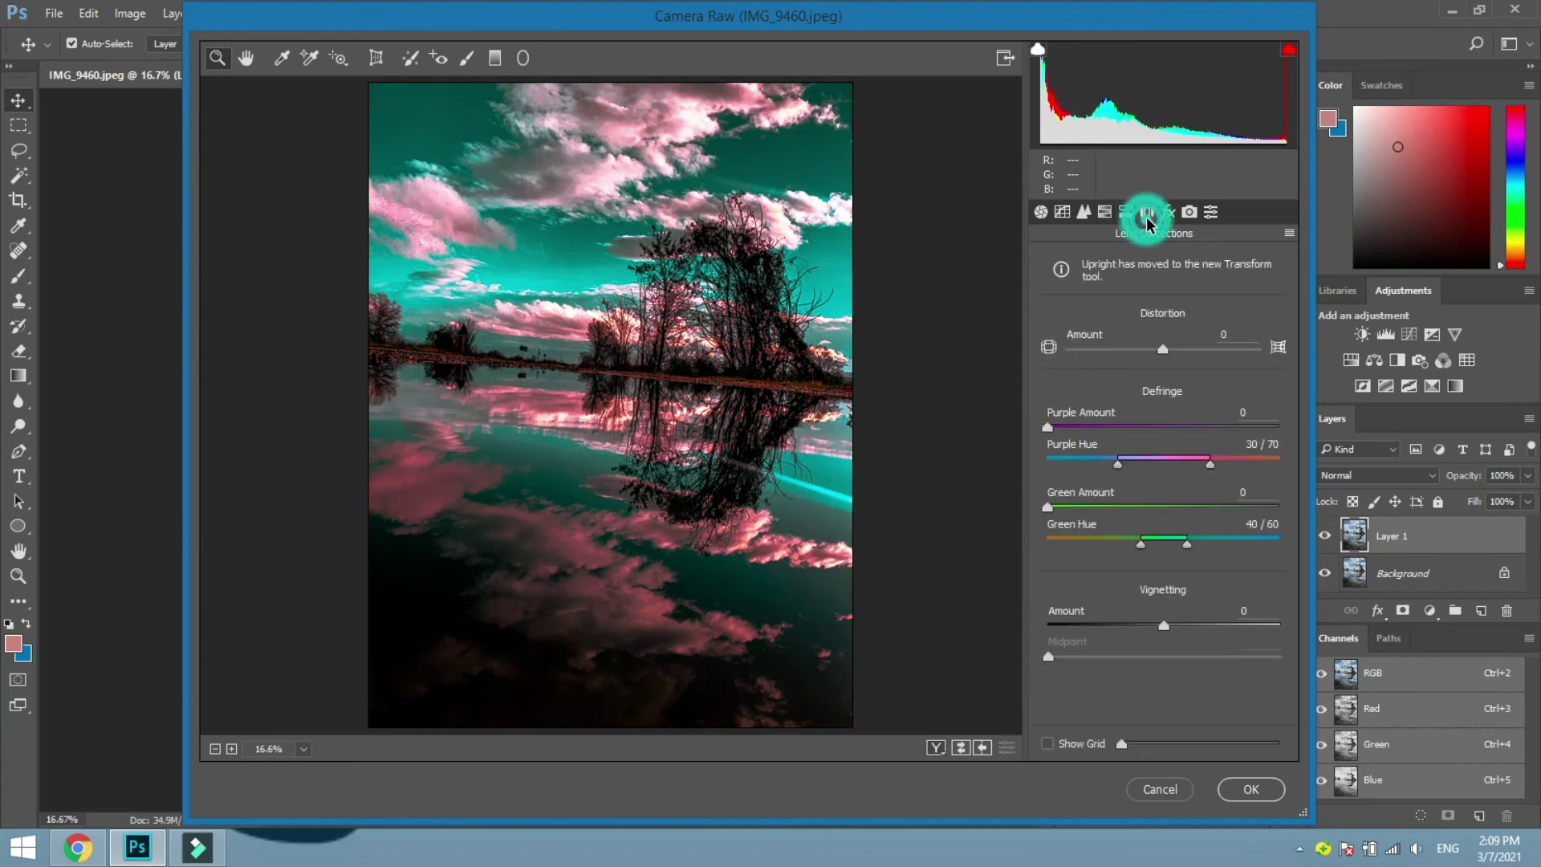
pyautogui.click(1163, 212)
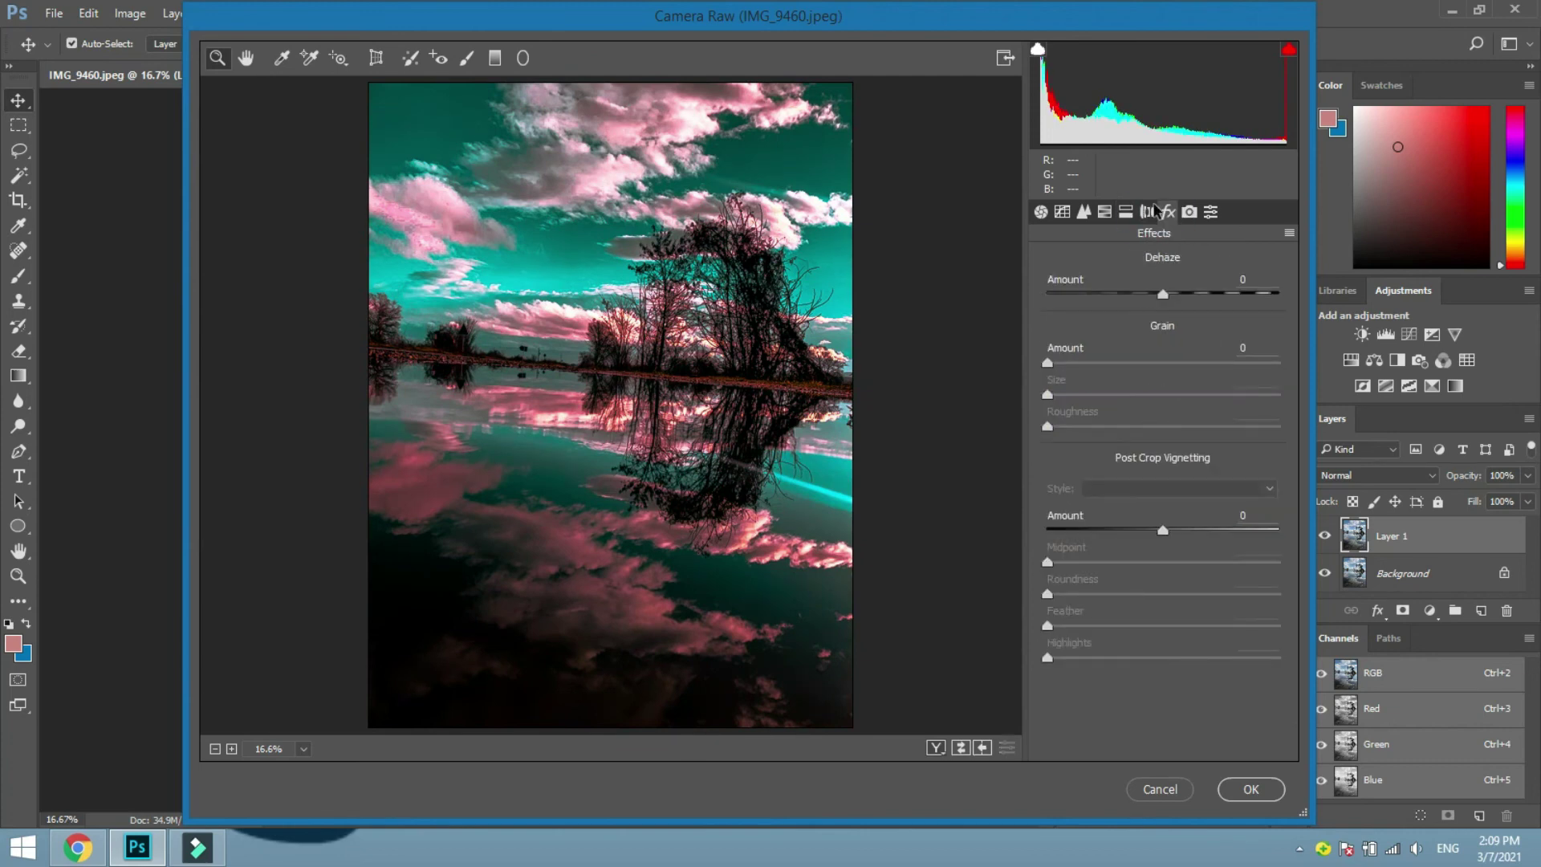
pyautogui.moveTo(1164, 298); pyautogui.dragTo(1224, 297)
pyautogui.moveTo(1221, 301); pyautogui.dragTo(1182, 320)
pyautogui.moveTo(1047, 366); pyautogui.dragTo(1328, 376)
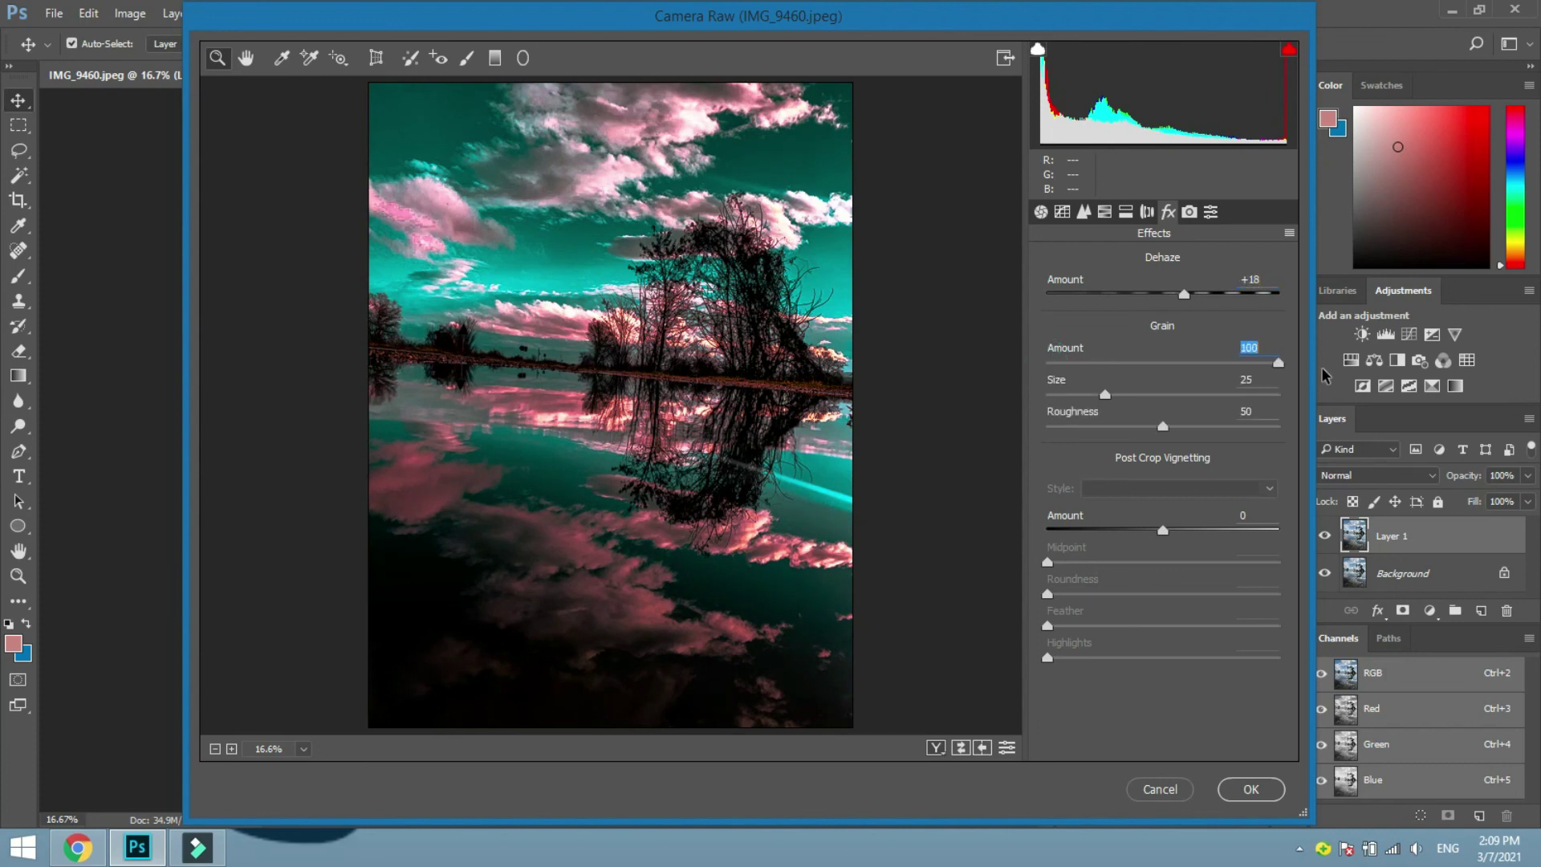
pyautogui.write('0')
pyautogui.press('Return')
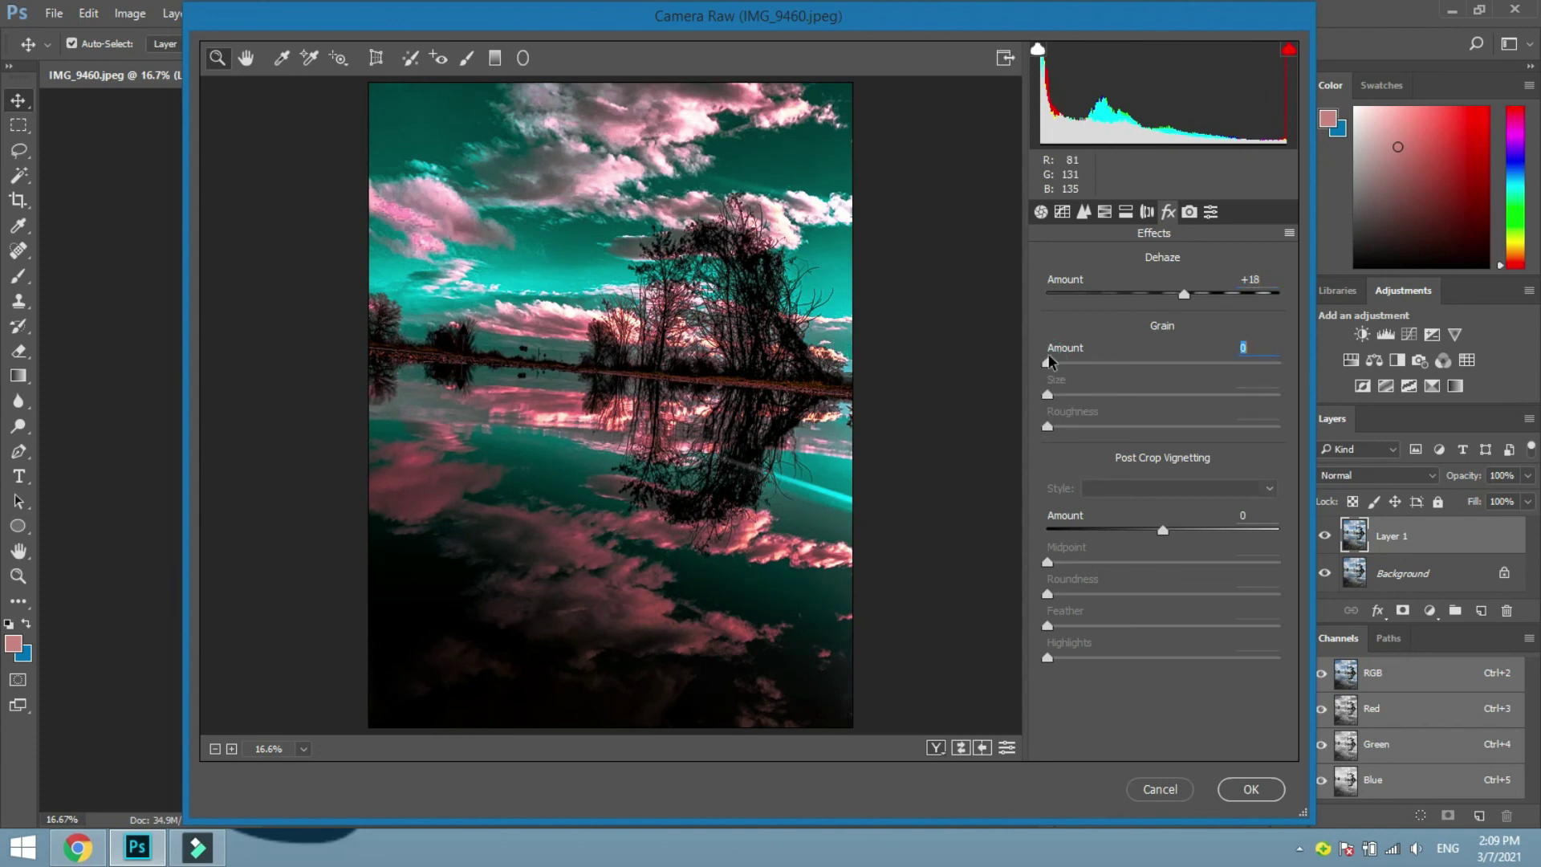
pyautogui.moveTo(1049, 362)
pyautogui.mouseDown()
pyautogui.moveTo(1138, 367)
pyautogui.moveTo(1061, 369)
pyautogui.mouseUp()
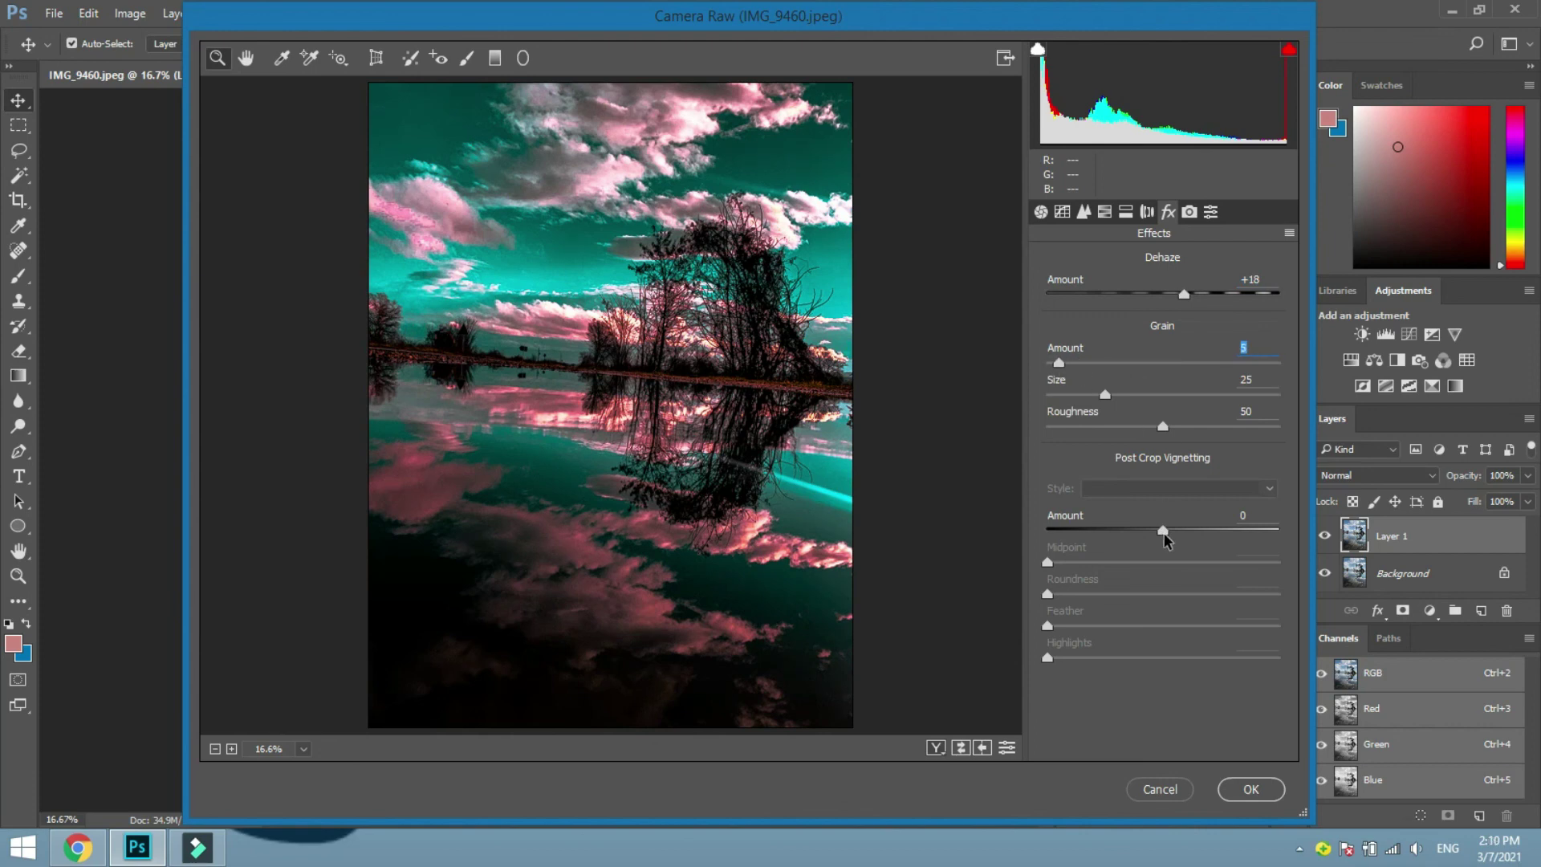
# Add a Highlight Priority post-crop vignette with Amount -23 and Midpoint 88.
pyautogui.click(1163, 531)
pyautogui.moveTo(1165, 537); pyautogui.dragTo(1251, 574)
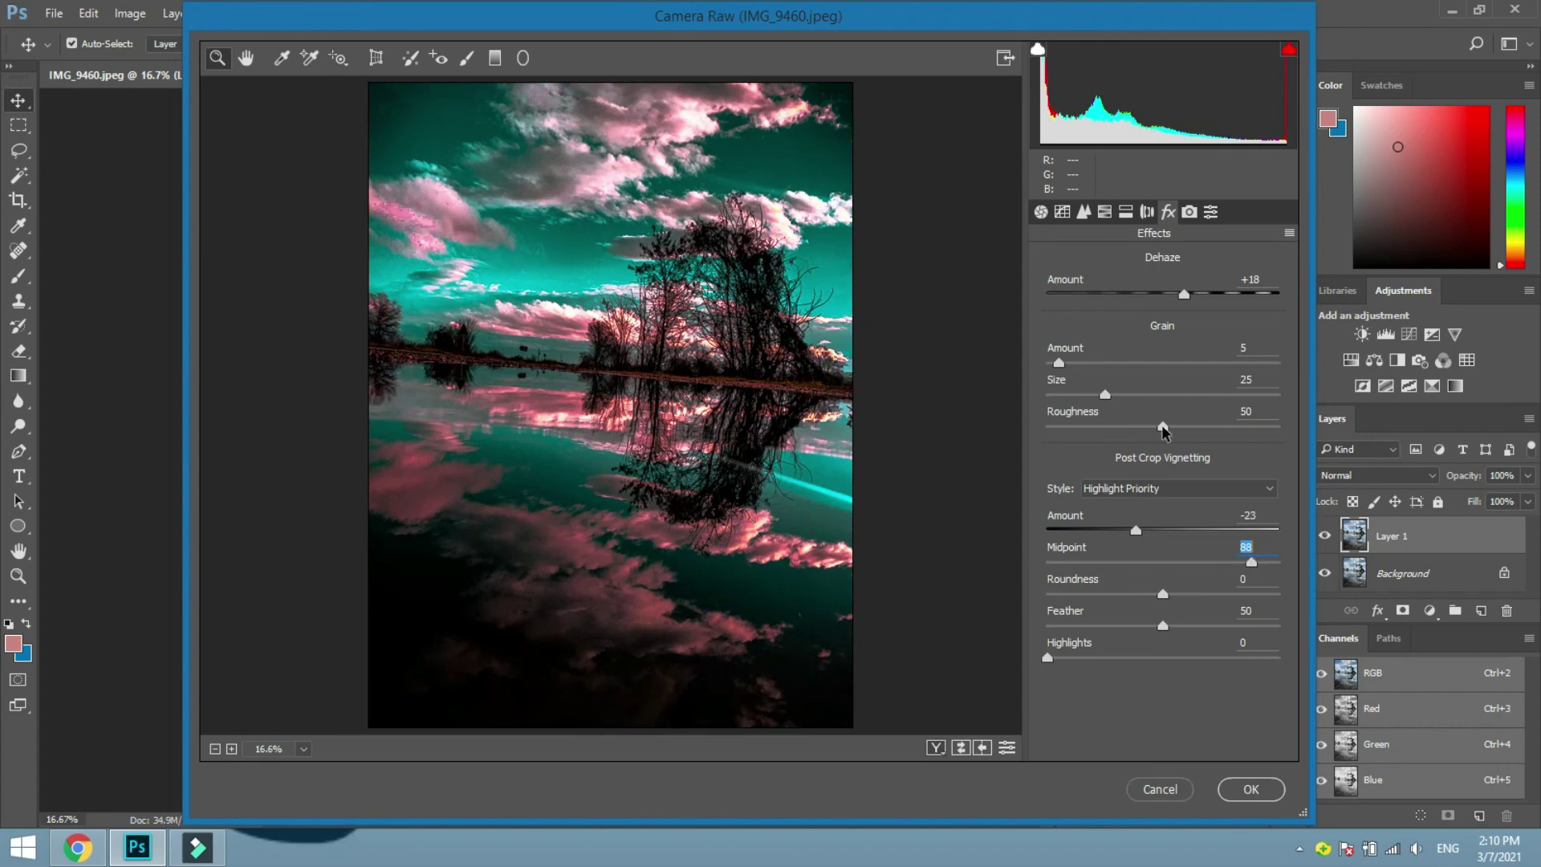
# Reduce the grain roughness slightly and apply the Camera Raw adjustments to the layer.
pyautogui.moveTo(1163, 426); pyautogui.dragTo(1235, 426)
pyautogui.moveTo(1082, 421); pyautogui.dragTo(1151, 435)
pyautogui.click(1250, 789)
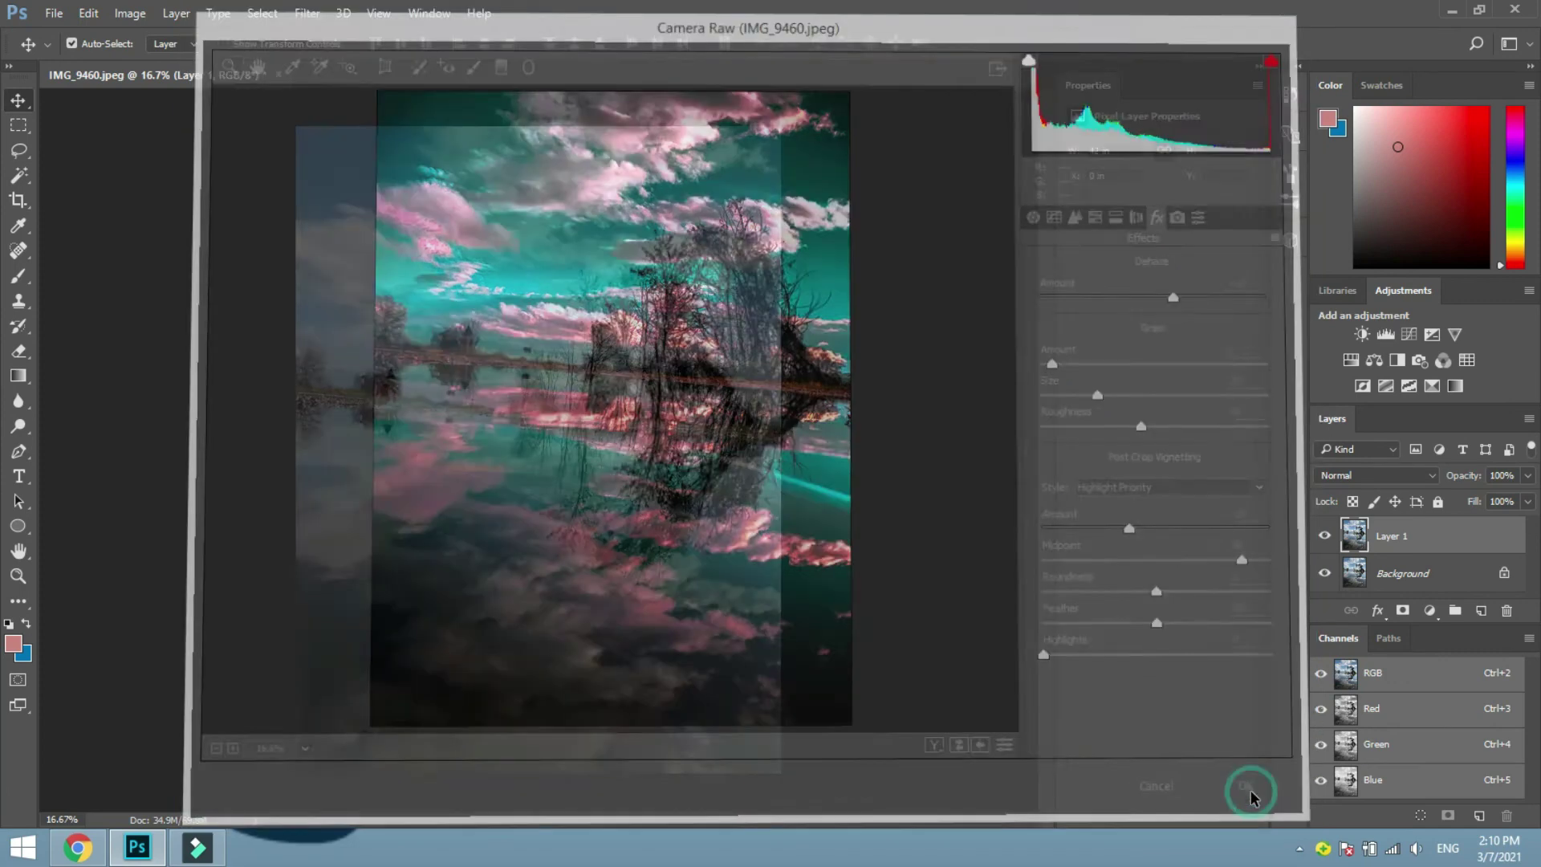